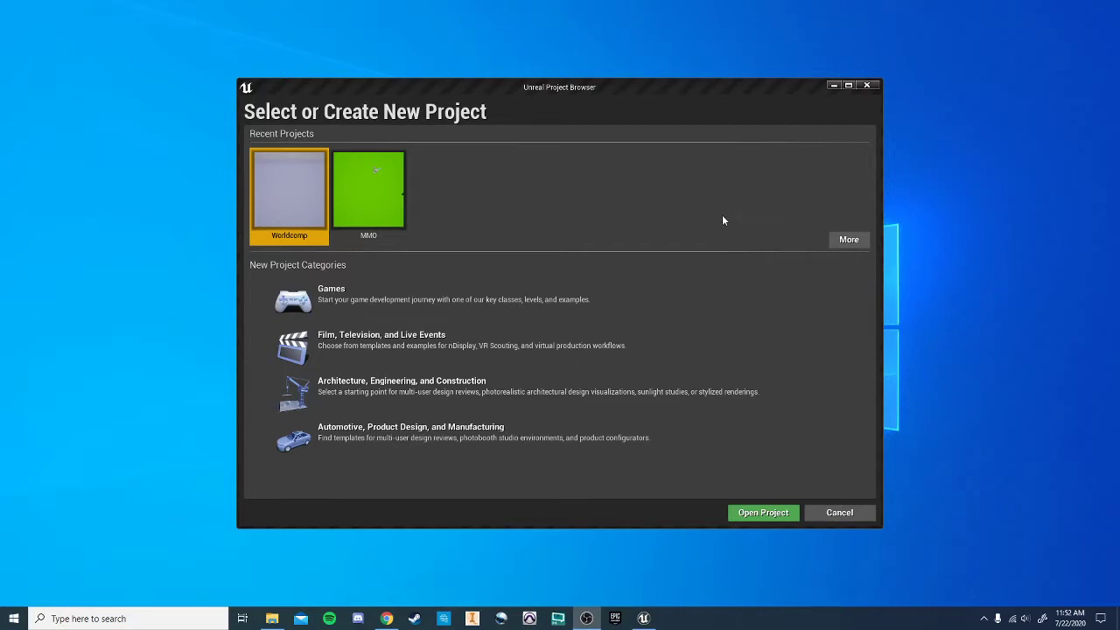
# - Create a Games project named MeleeTut from the Third Person template, using Blueprint and starter content
pyautogui.click(462, 292)
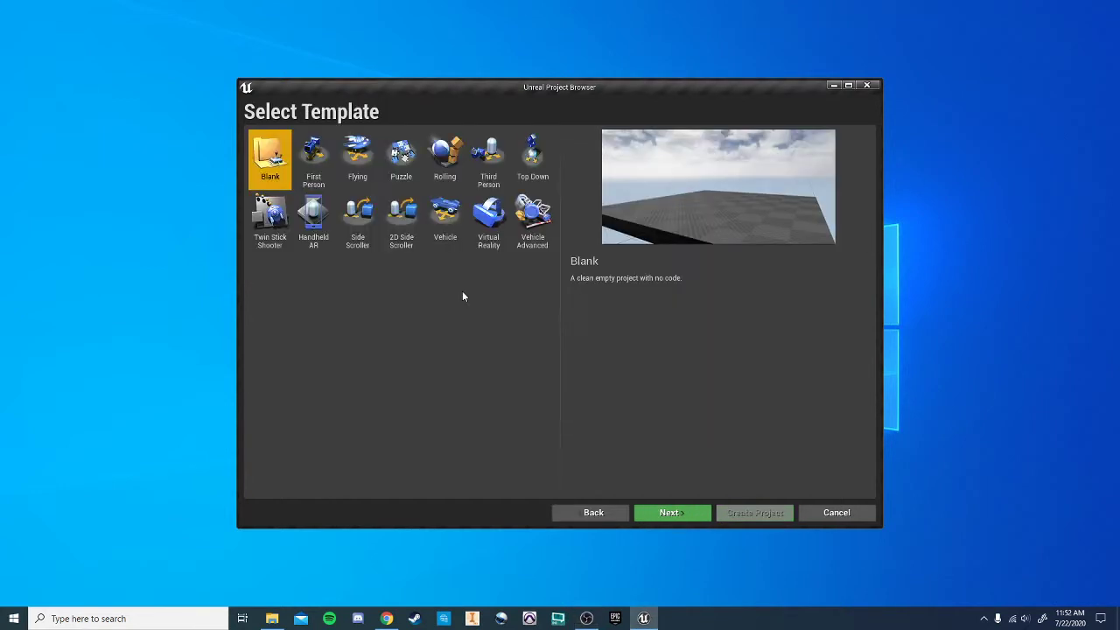
pyautogui.doubleClick(504, 153)
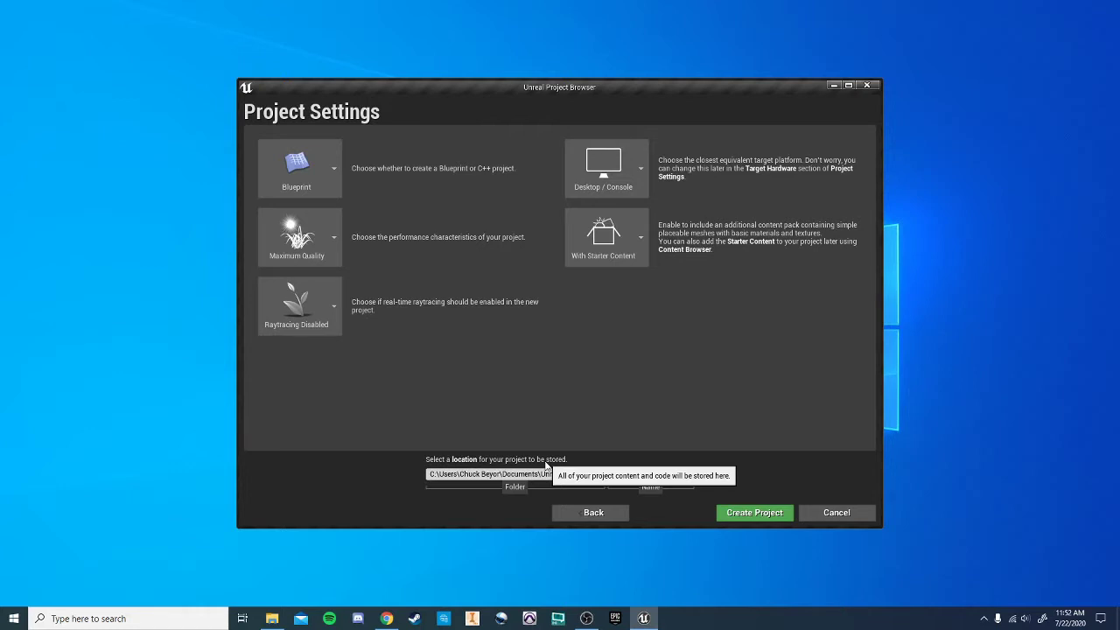
pyautogui.click(763, 512)
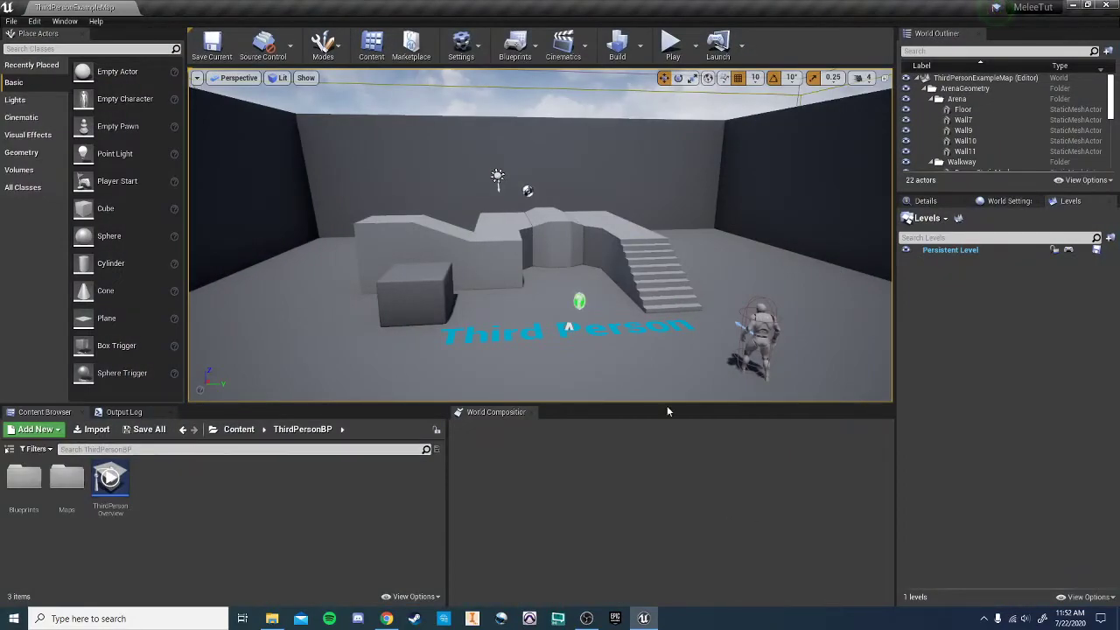
# - Close the MeleeTut project and switch to the Unreal Engine library in the Epic Games Launcher
pyautogui.click(1108, 5)
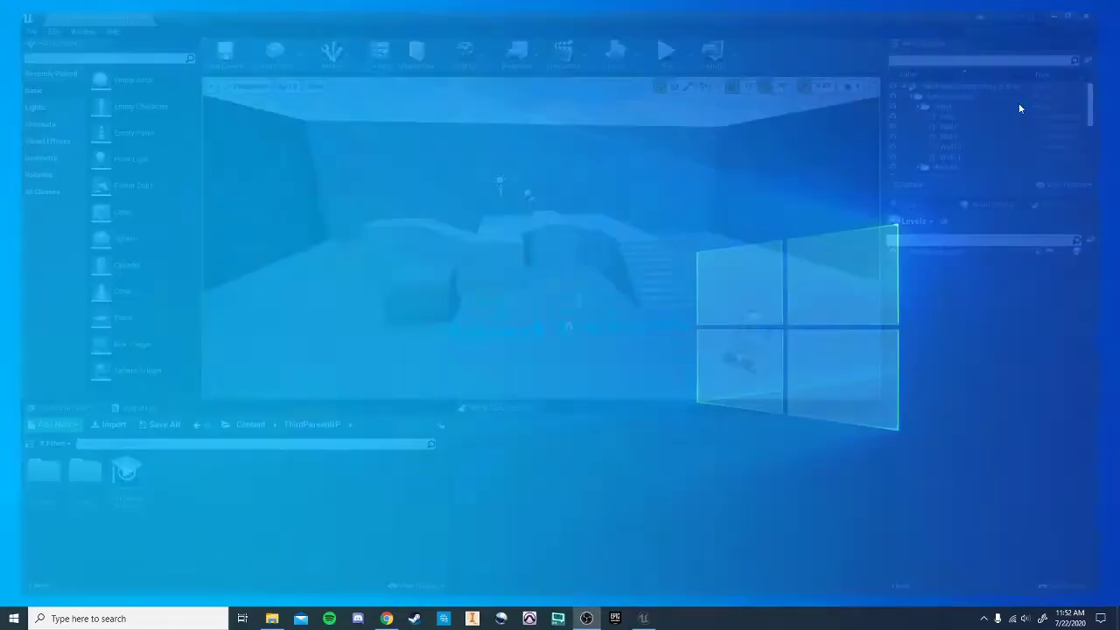
pyautogui.click(615, 618)
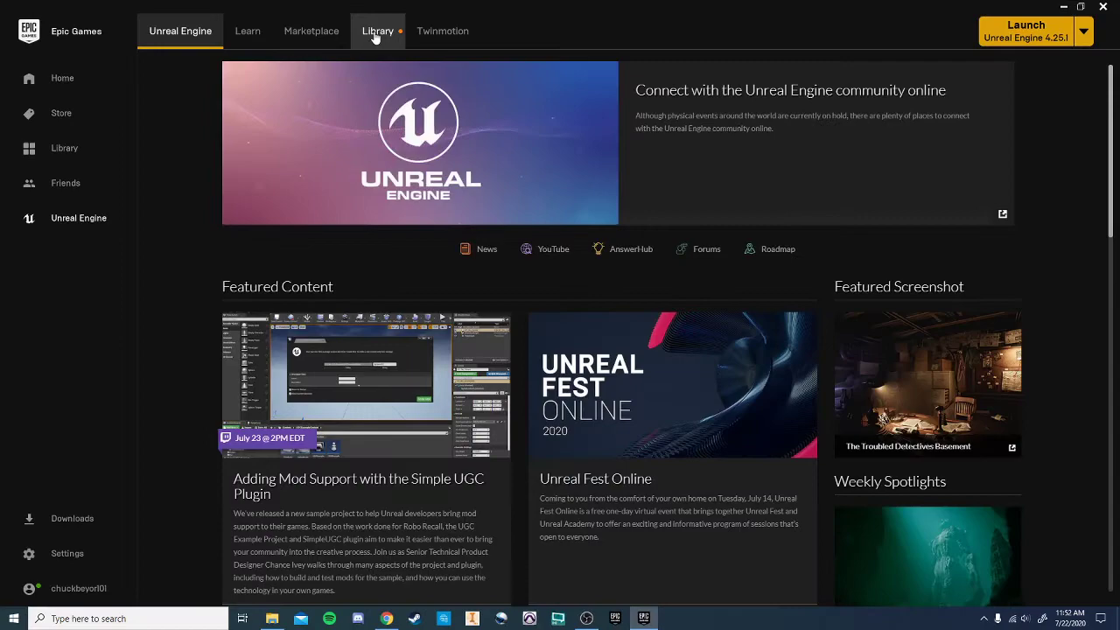
pyautogui.click(375, 35)
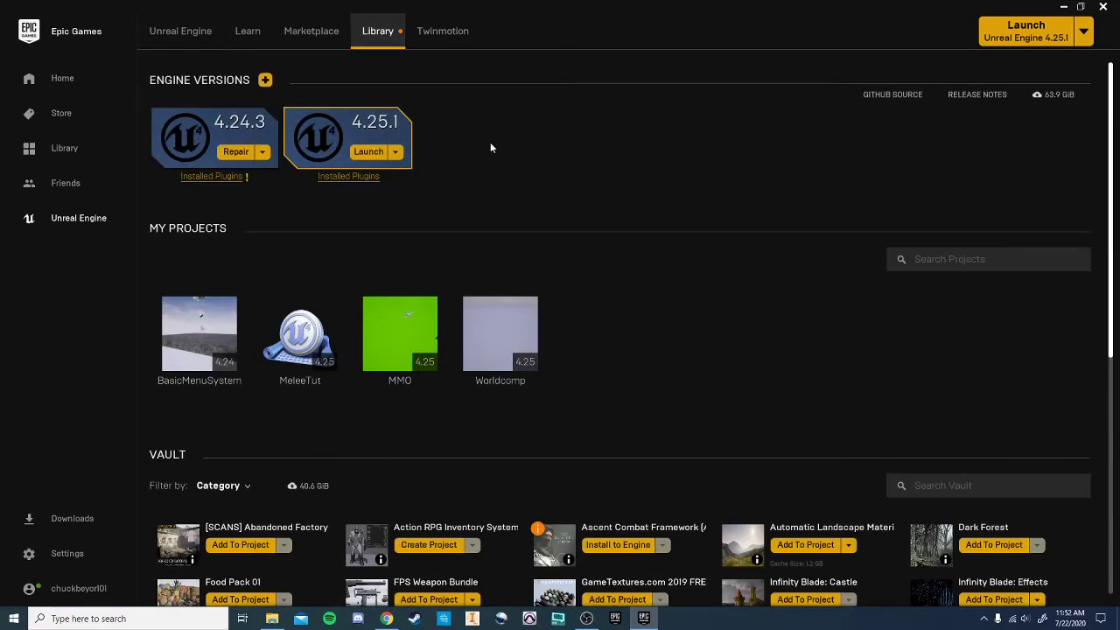
# - Add the FPS Weapon Bundle from the vault to the MeleeTut project
pyautogui.scroll(-2, 542, 215)
pyautogui.scroll(-5, 541, 215)
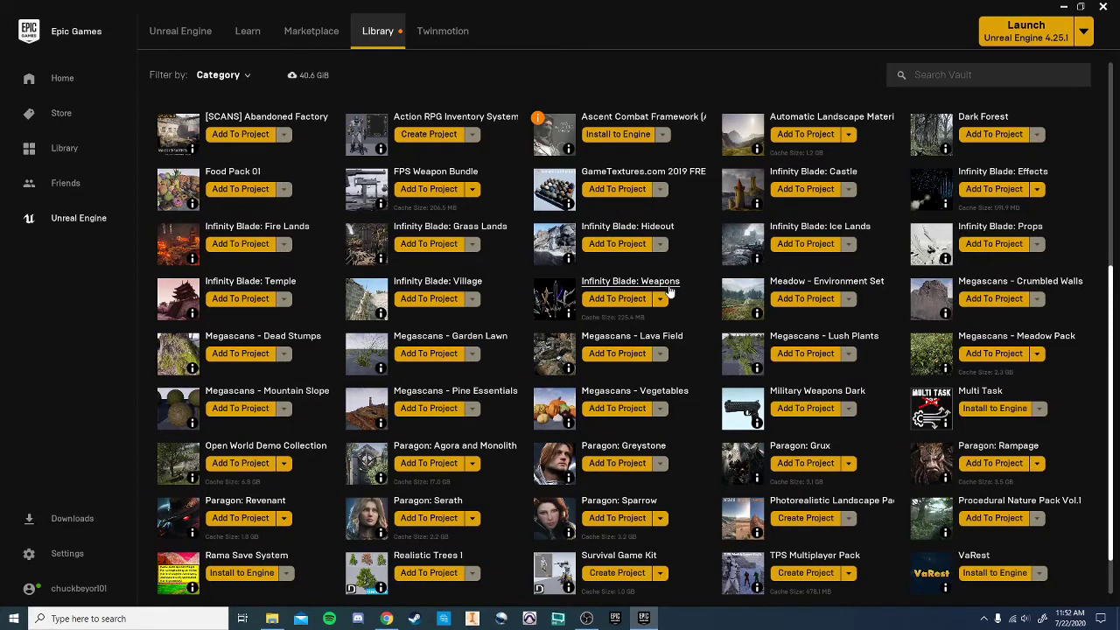
pyautogui.scroll(-1, 669, 293)
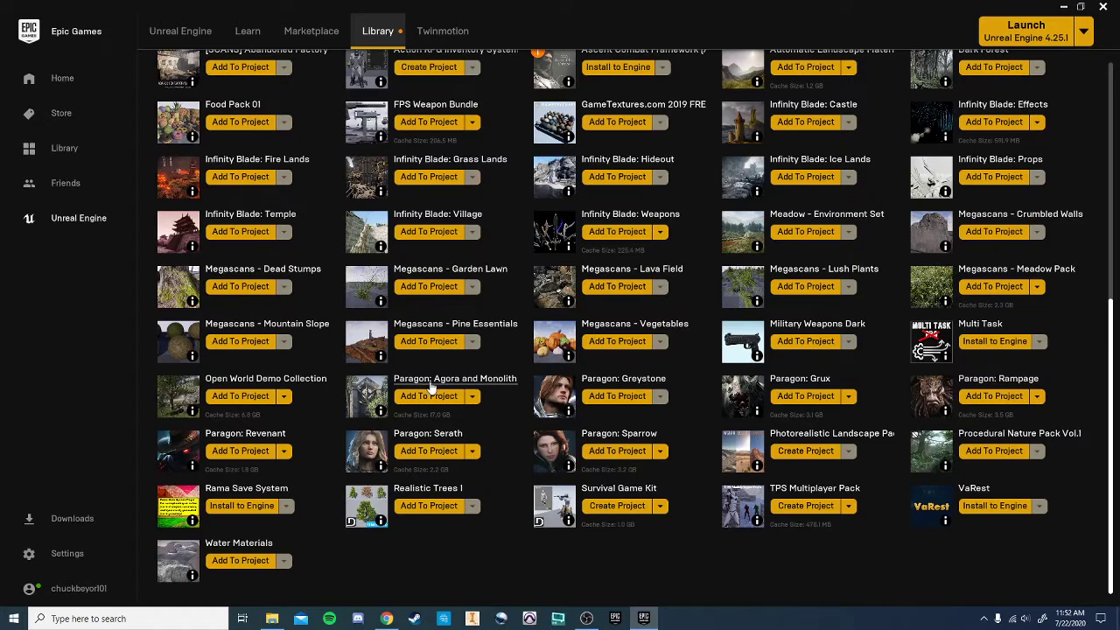
pyautogui.scroll(1, 430, 388)
pyautogui.scroll(1, 376, 162)
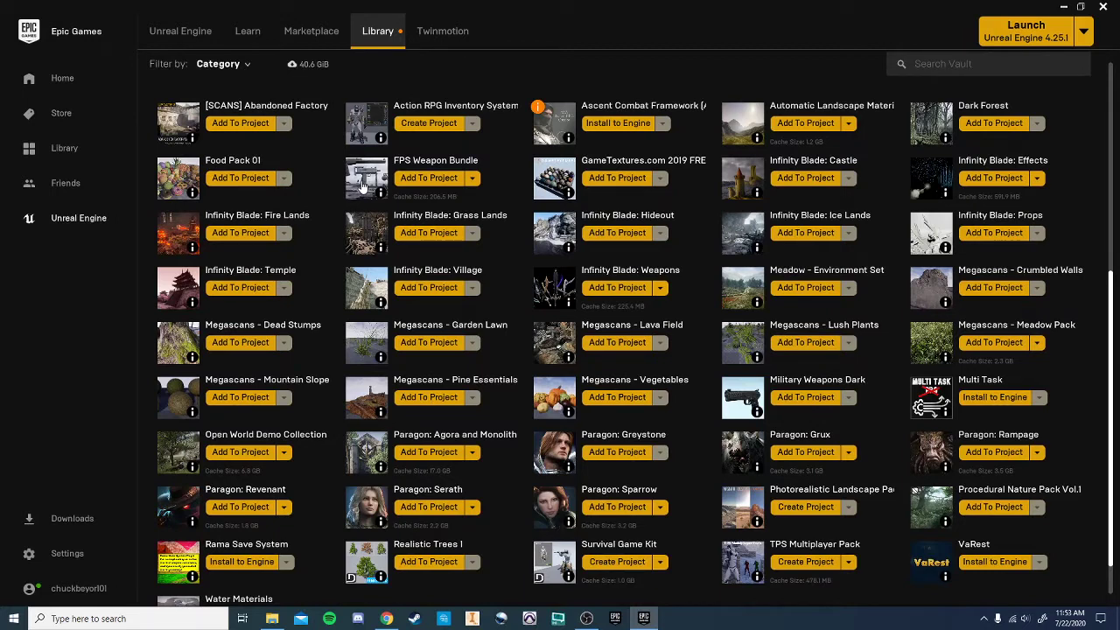
pyautogui.scroll(2, 363, 189)
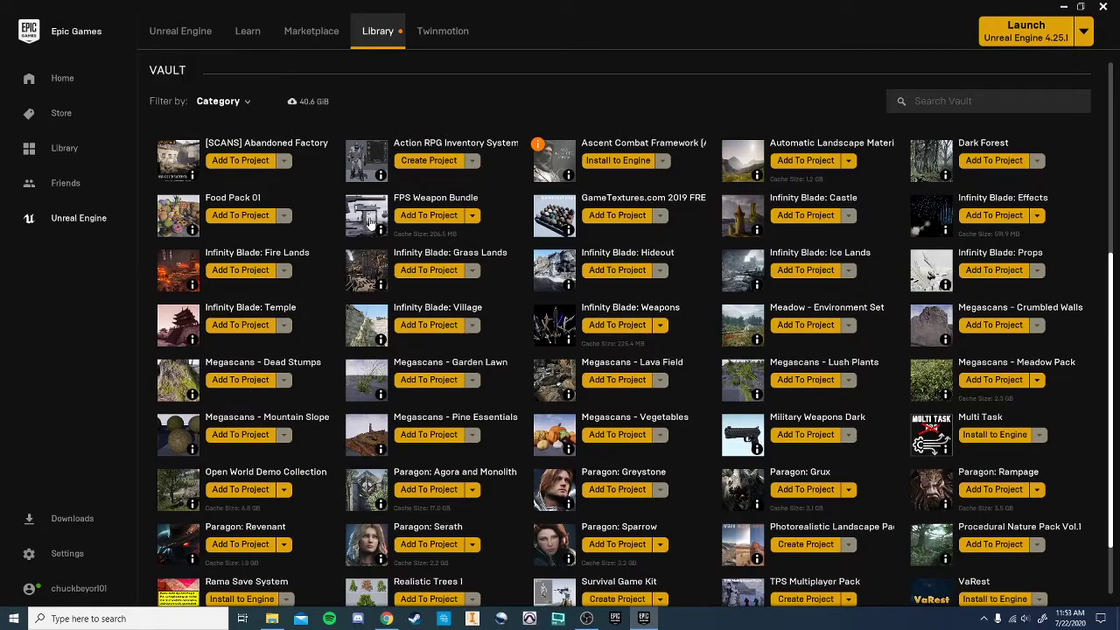
pyautogui.click(440, 219)
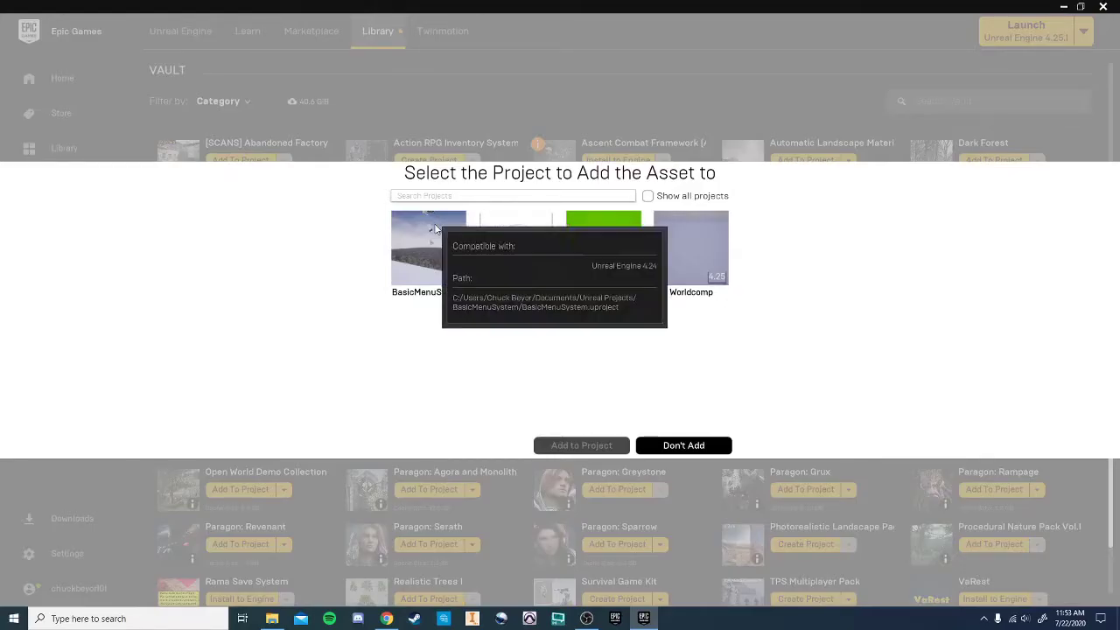
pyautogui.click(514, 259)
pyautogui.click(513, 259)
pyautogui.click(513, 260)
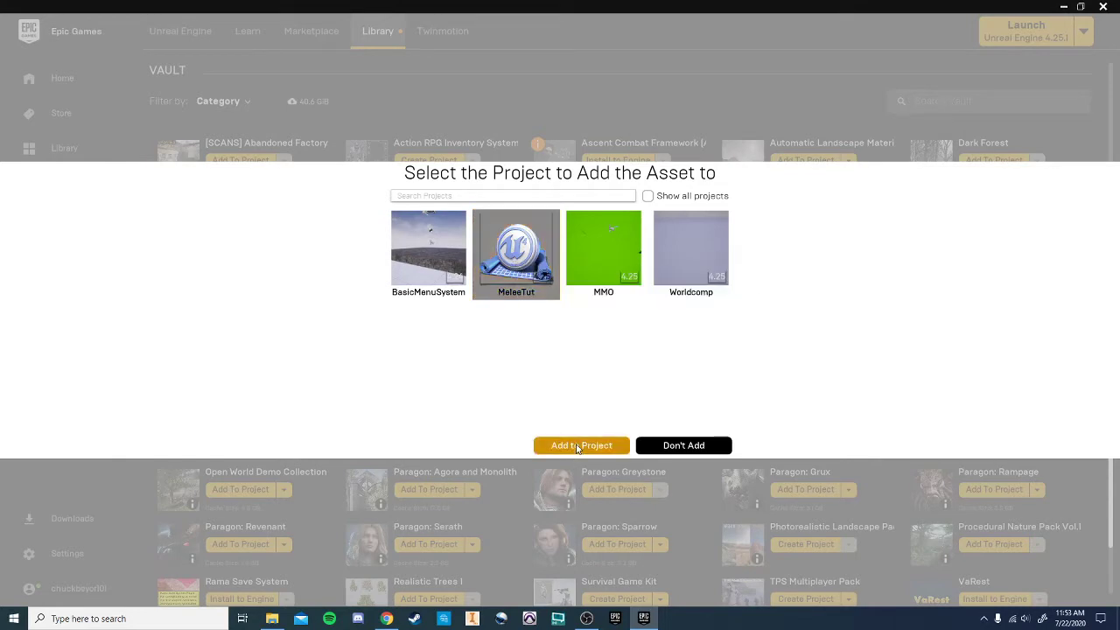
pyautogui.click(574, 445)
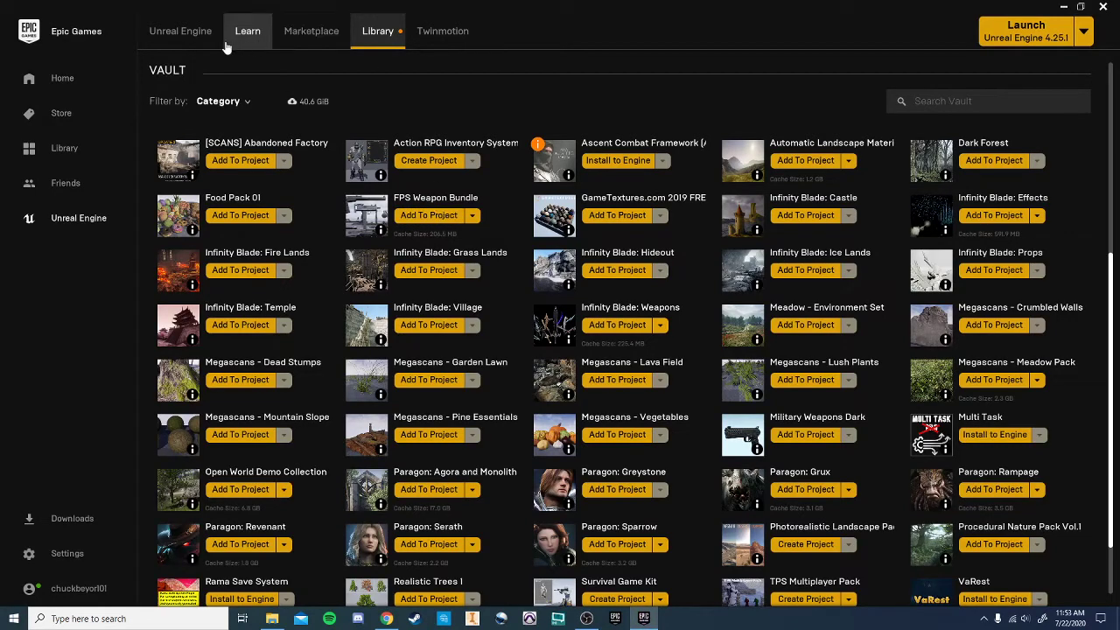
# - Reopen the MeleeTut project and show the folder tree in the Content Browser
pyautogui.scroll(3, 313, 146)
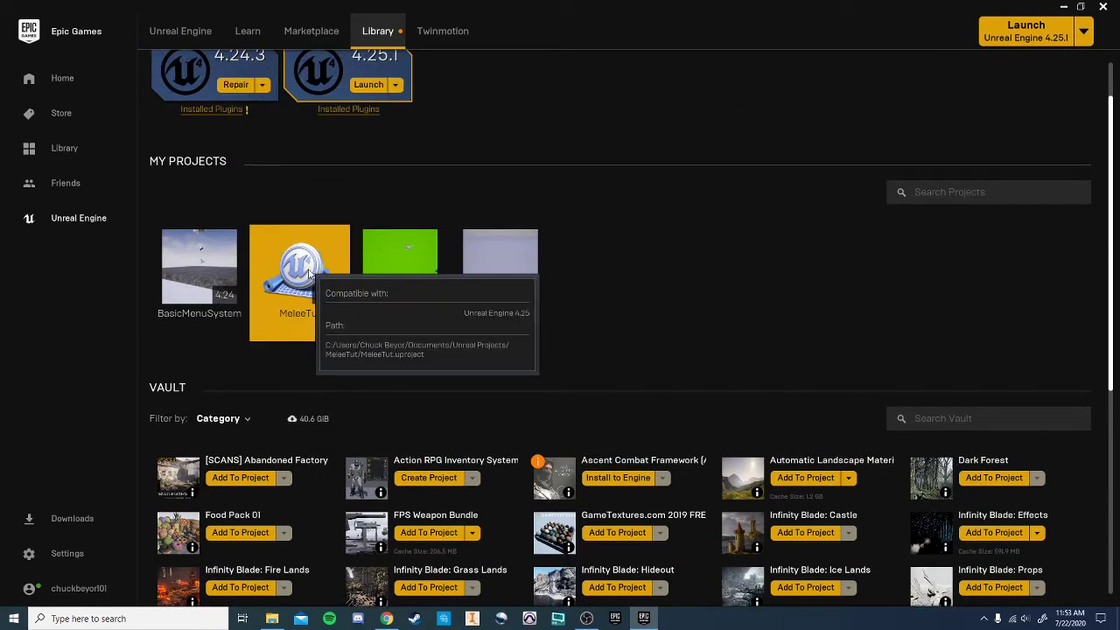
pyautogui.doubleClick(308, 274)
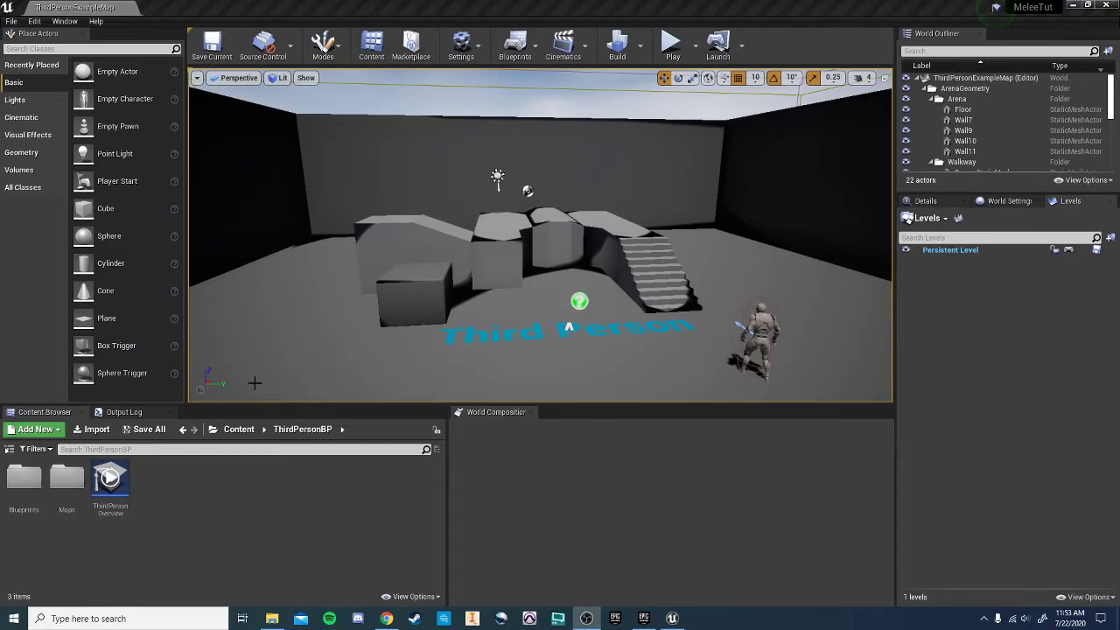
pyautogui.click(9, 449)
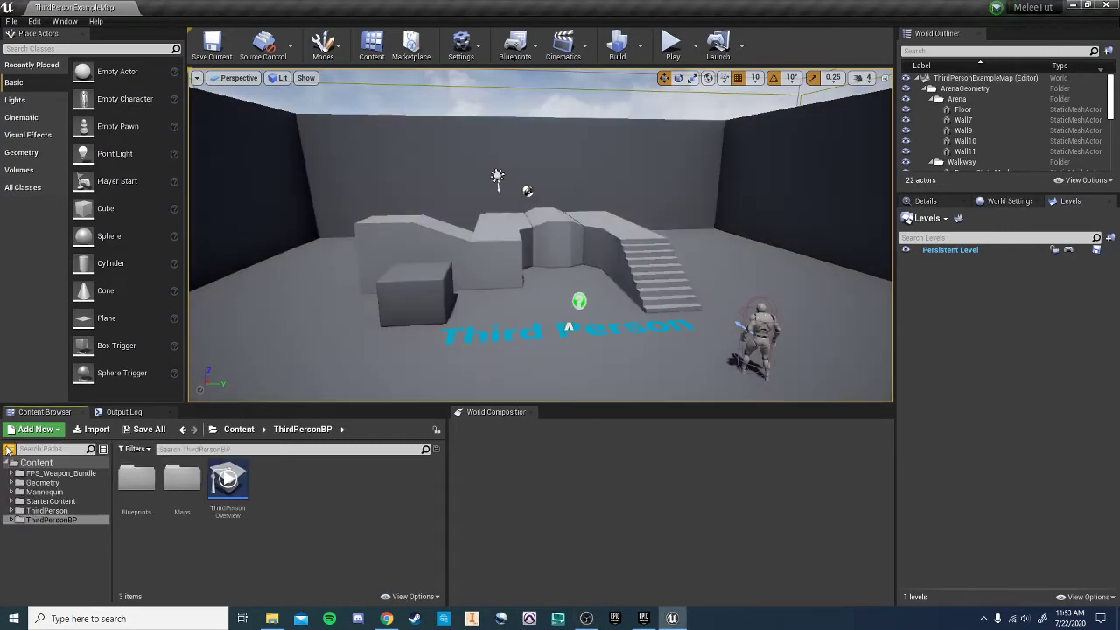
# - Browse the FPS_Weapon_Bundle weapon meshes and look through the M9_Knife folder's assets
pyautogui.click(72, 475)
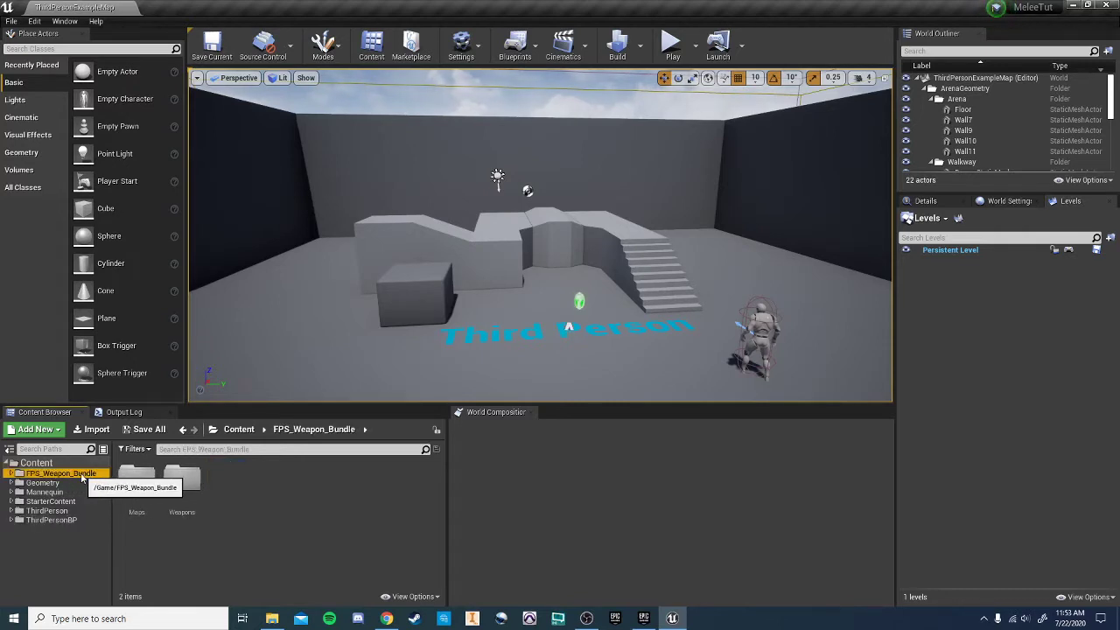
pyautogui.doubleClick(182, 479)
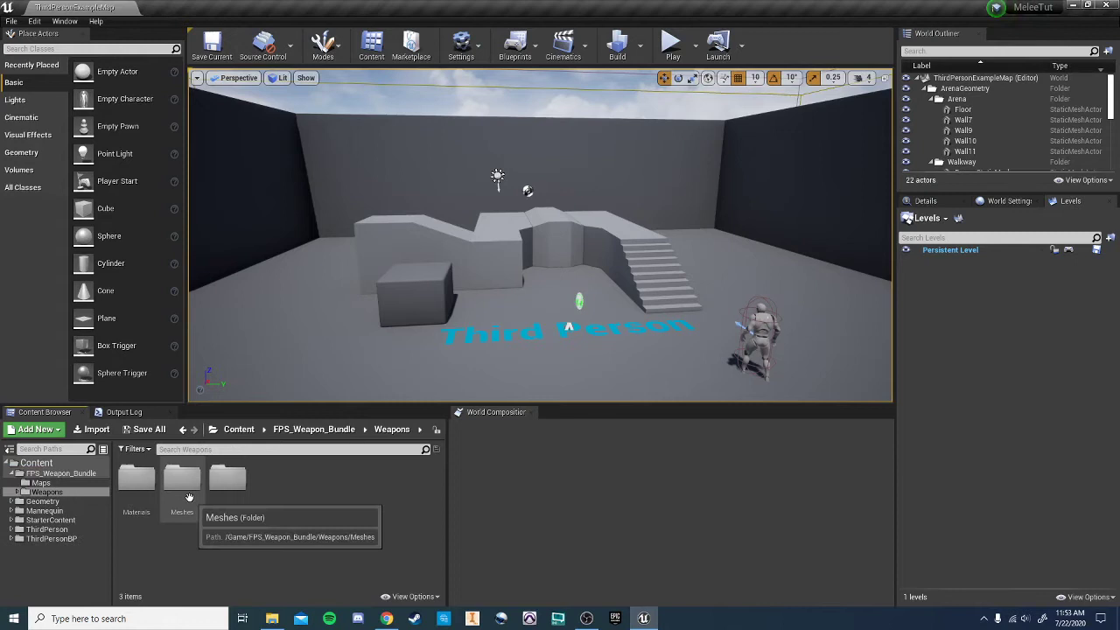
pyautogui.doubleClick(183, 479)
pyautogui.scroll(-1, 253, 532)
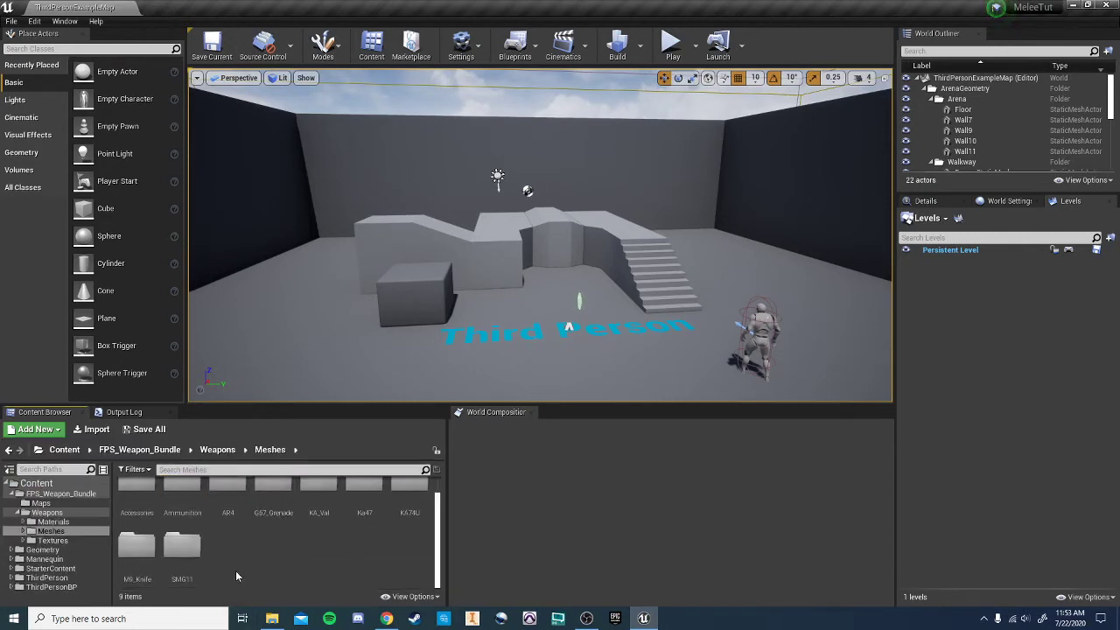
pyautogui.doubleClick(134, 547)
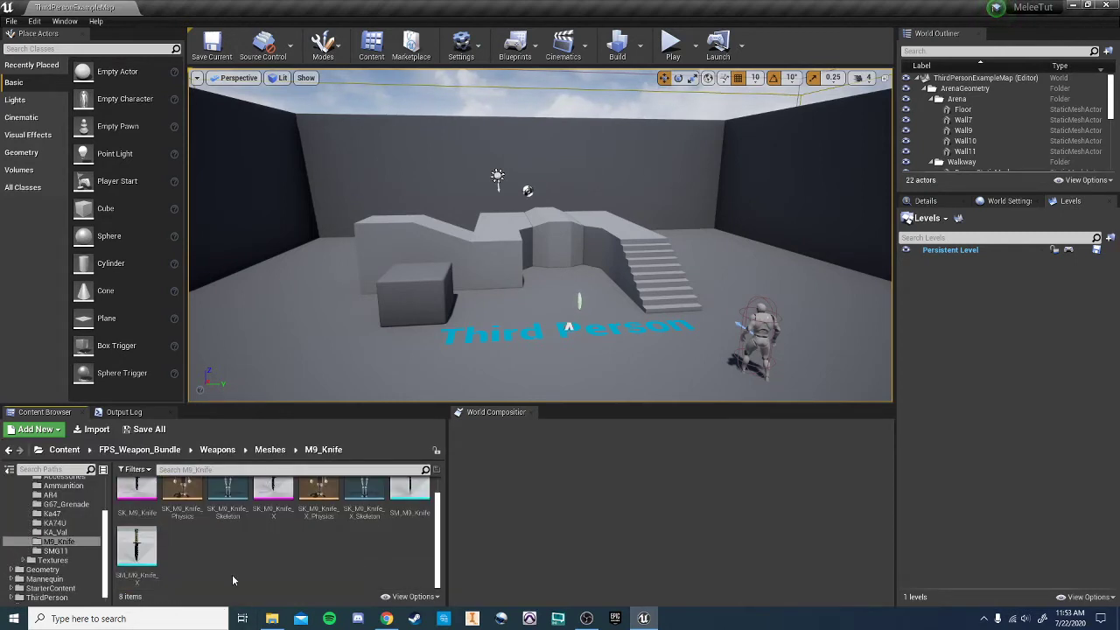
pyautogui.scroll(1, 232, 575)
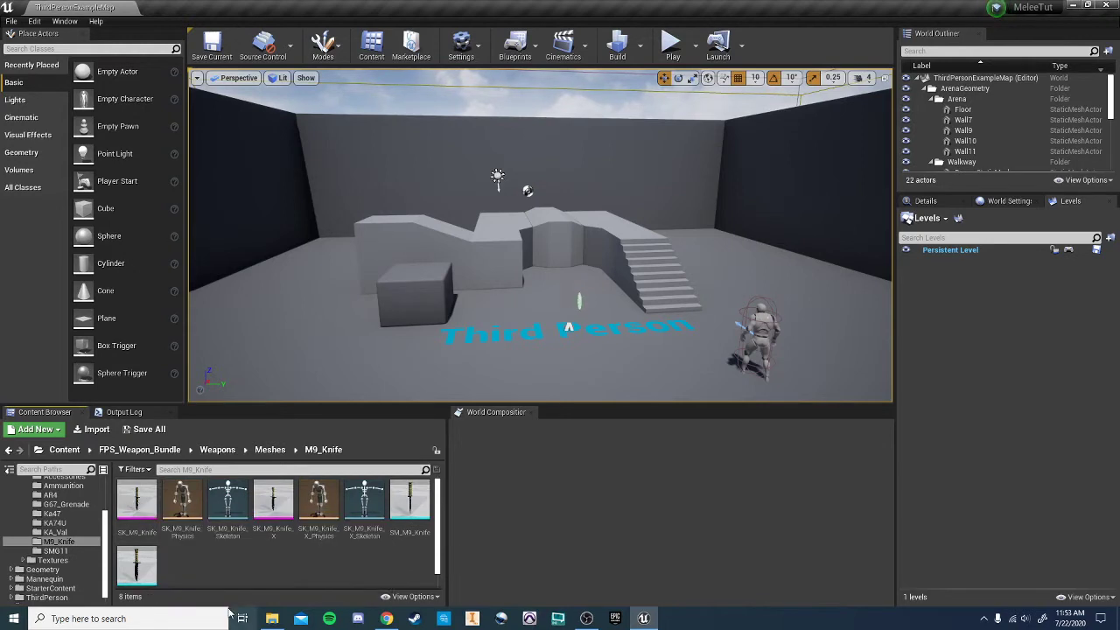
# - Open the ThirdPersonCharacter blueprint from the ThirdPersonBP Blueprints folder and show the character in its viewport
pyautogui.scroll(3, 42, 522)
pyautogui.click(17, 496)
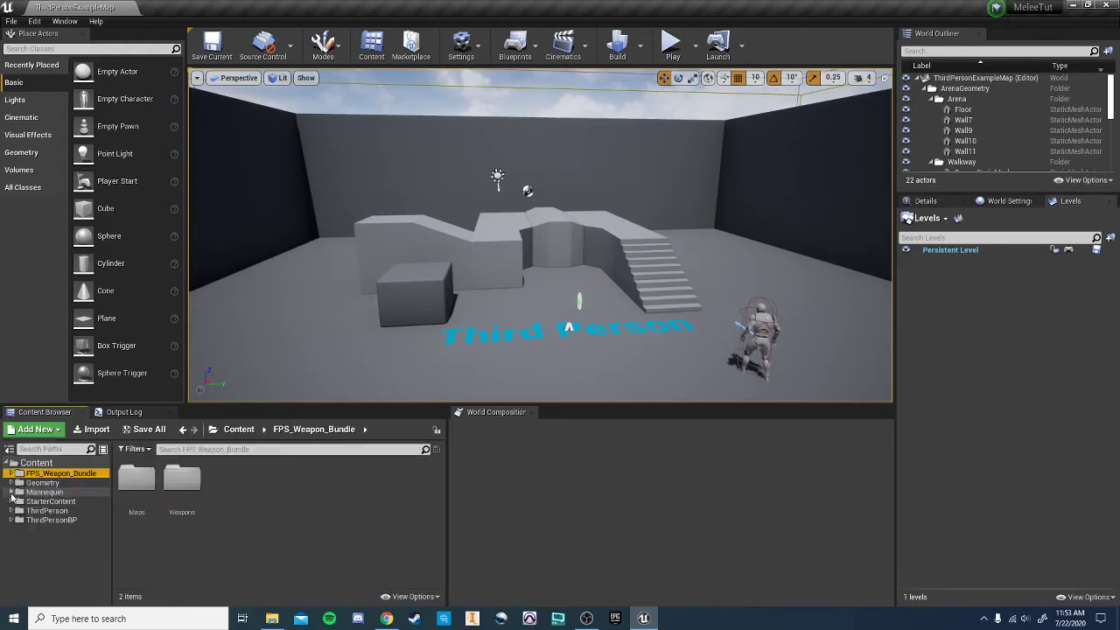
pyautogui.click(50, 520)
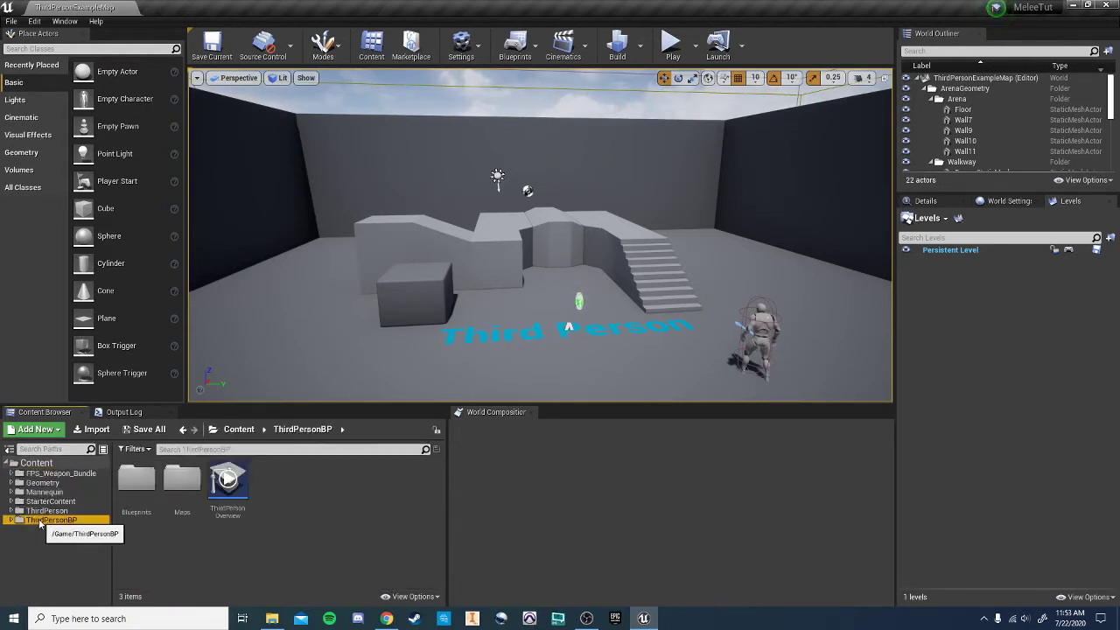
pyautogui.doubleClick(136, 482)
pyautogui.doubleClick(138, 486)
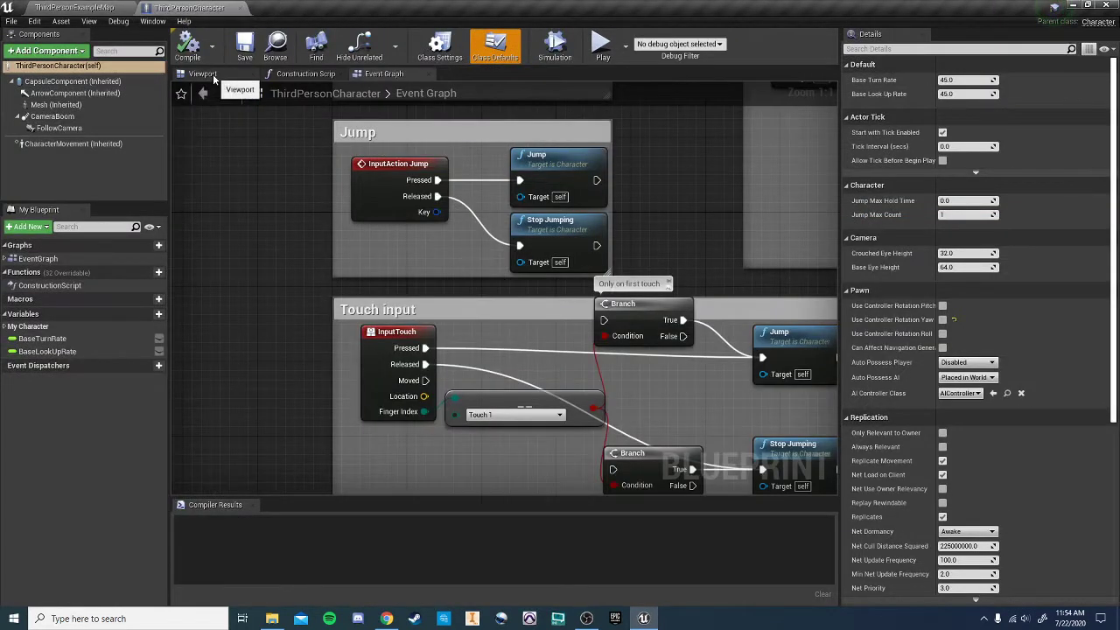
pyautogui.click(207, 74)
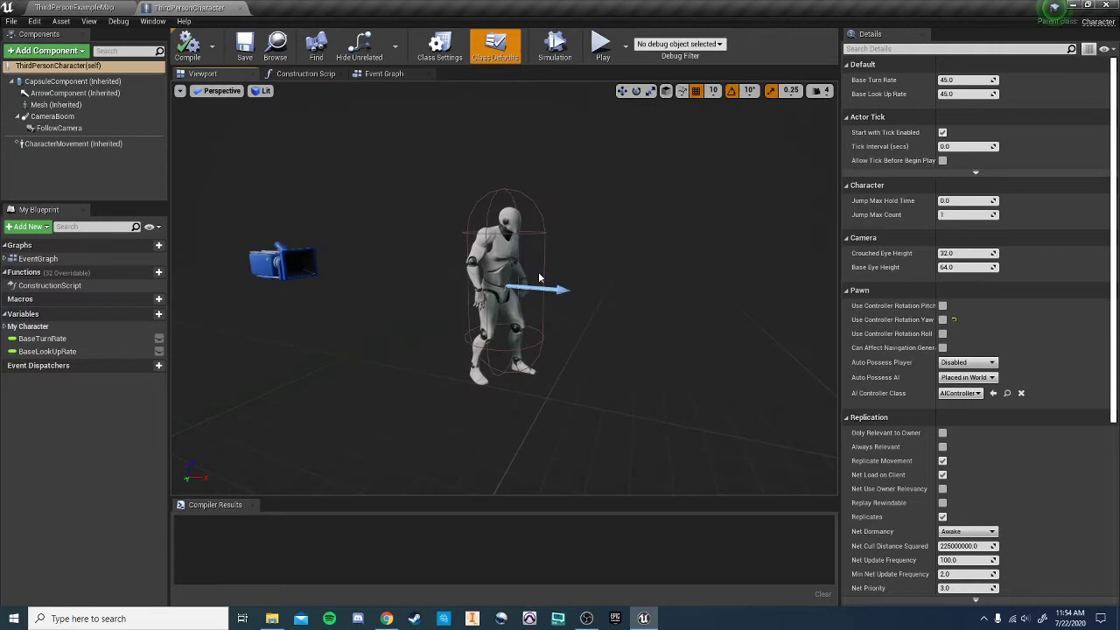
pyautogui.moveTo(547, 271)
pyautogui.mouseDown(button='right')
pyautogui.moveTo(536, 219)
pyautogui.moveTo(511, 273)
pyautogui.moveTo(547, 272)
pyautogui.mouseUp(button='right')
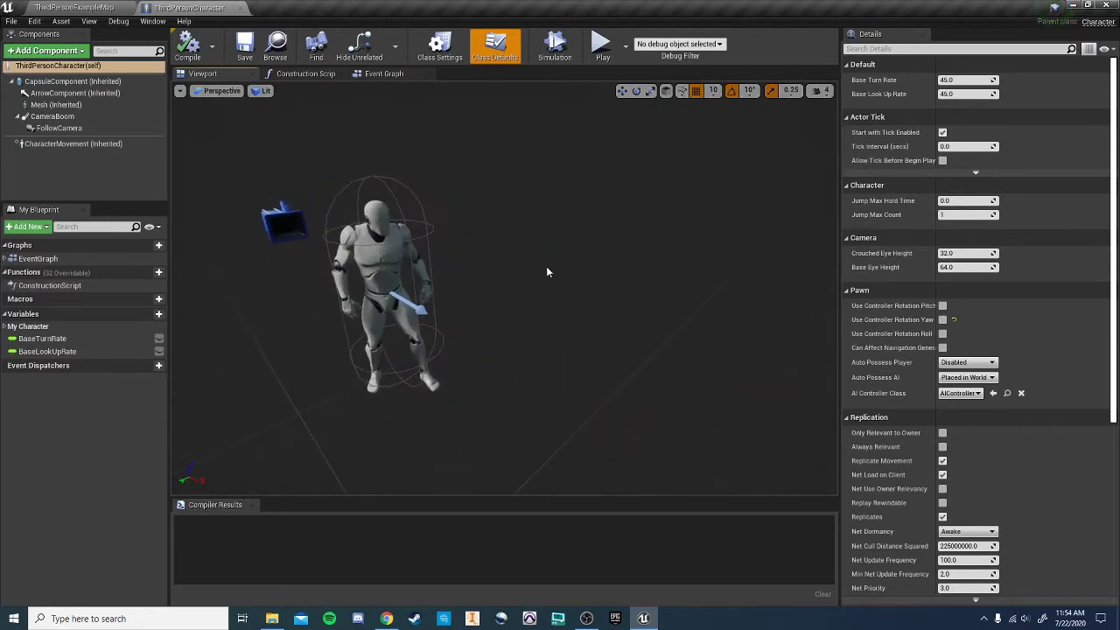
# - Add a Skeletal Mesh component under the character's inherited Mesh and name it MeleeItem
pyautogui.click(76, 105)
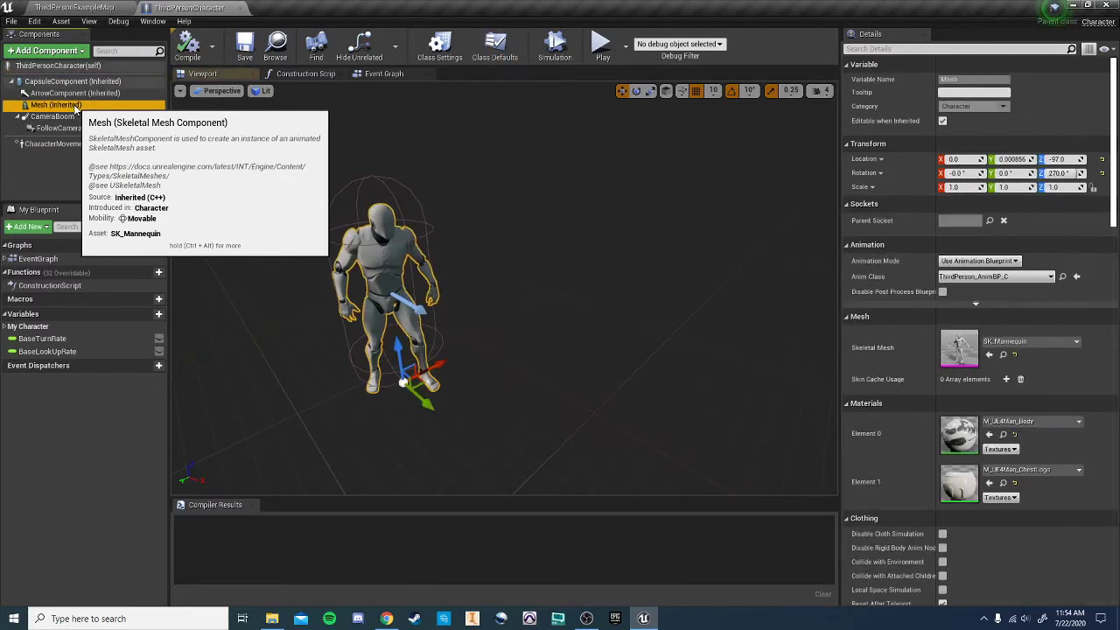
pyautogui.click(48, 49)
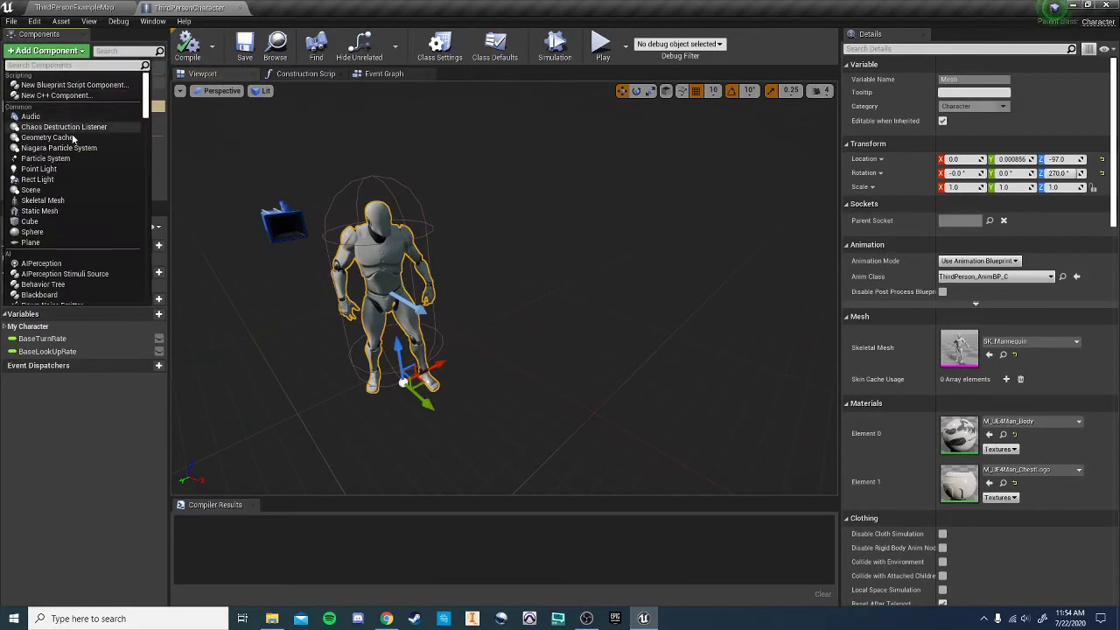
pyautogui.click(65, 204)
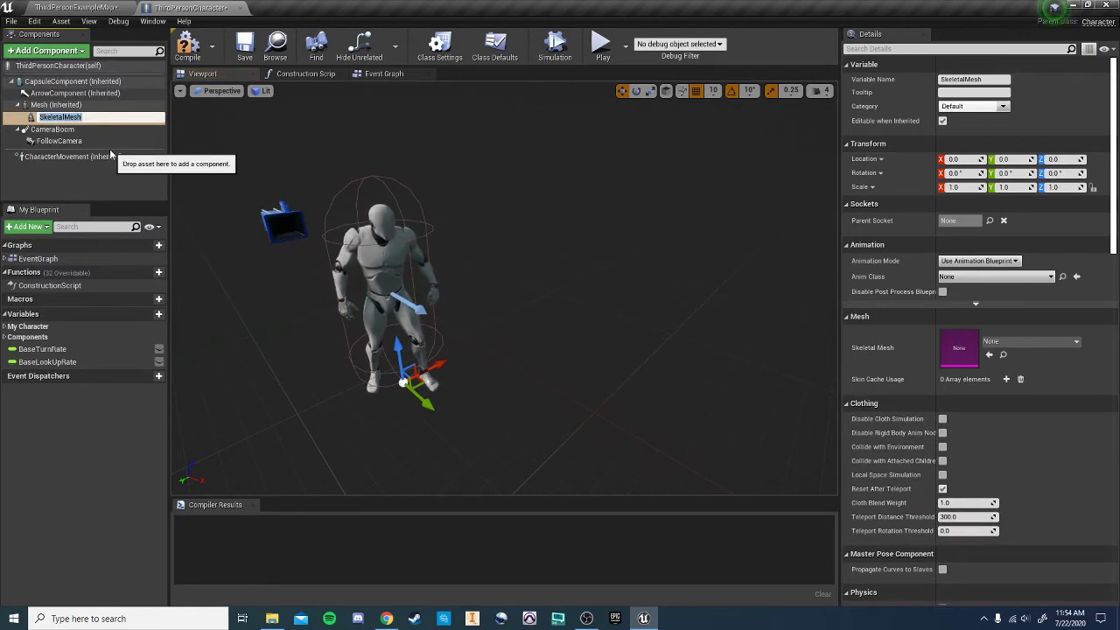
pyautogui.write('M')
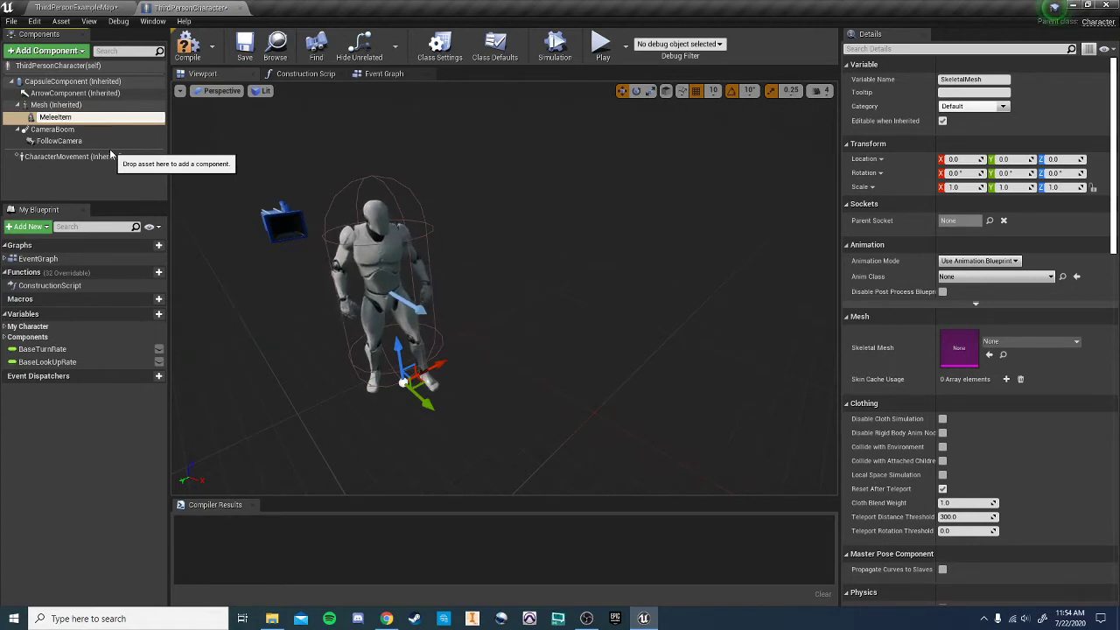
pyautogui.write('eleeItem')
pyautogui.press('Return')
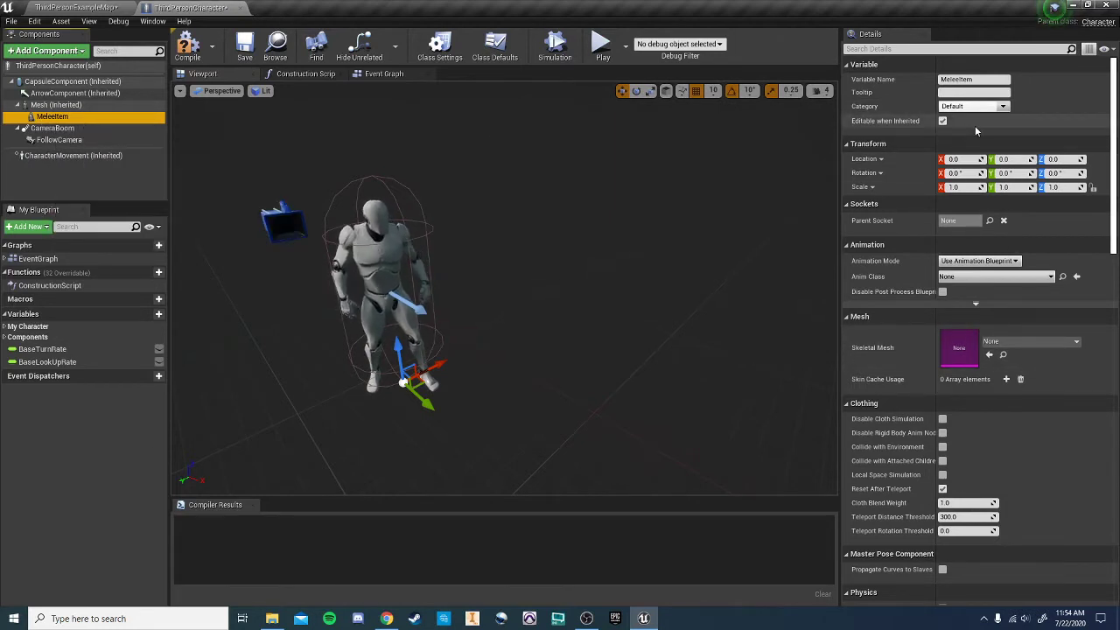
# - Assign SK_M9_Knife as the skeletal mesh of the MeleeItem component
pyautogui.click(1004, 342)
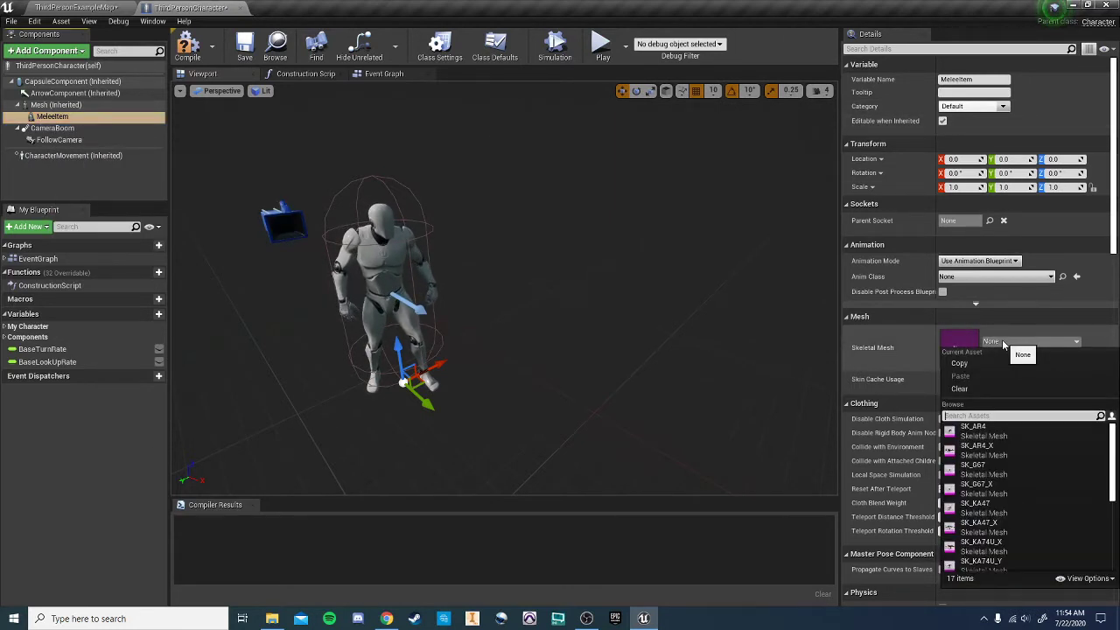
pyautogui.write('knife')
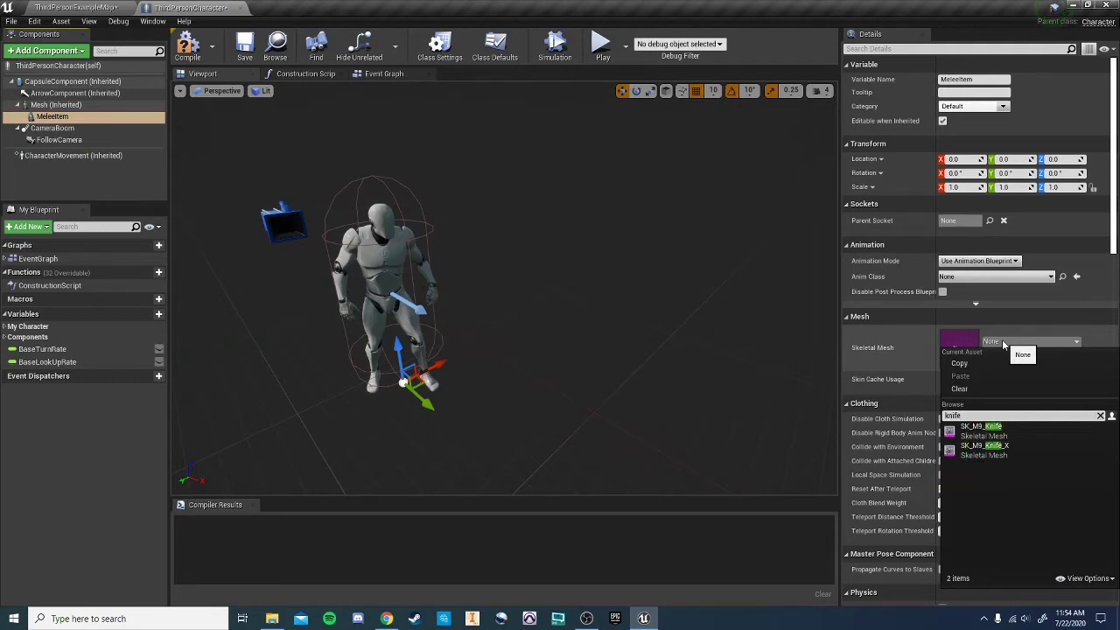
pyautogui.click(981, 427)
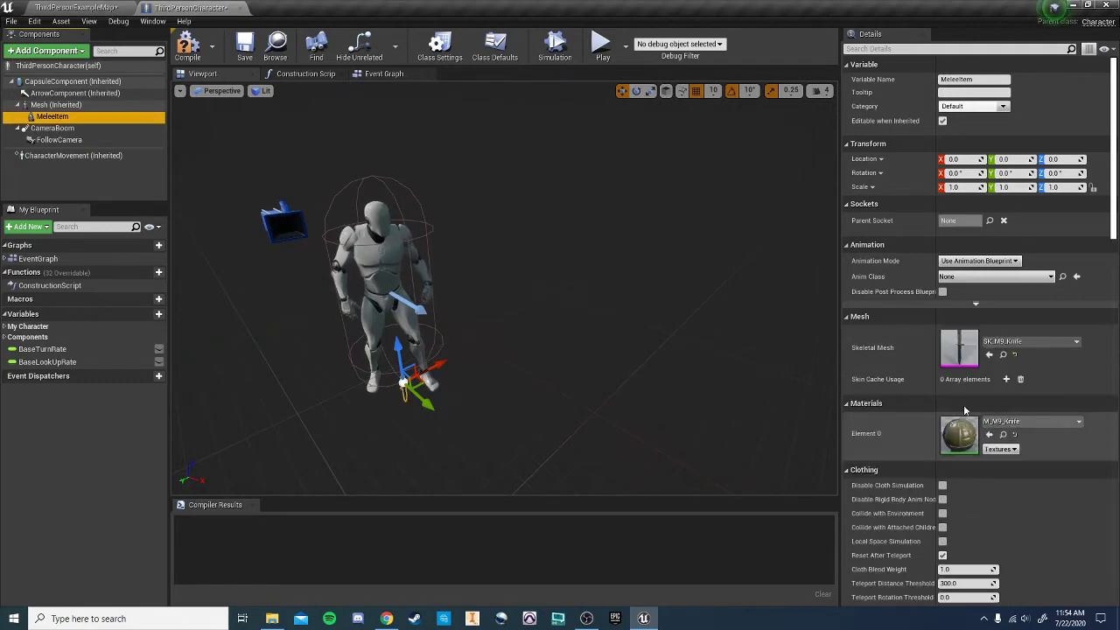
pyautogui.moveTo(596, 370); pyautogui.dragTo(477, 377, button='right')
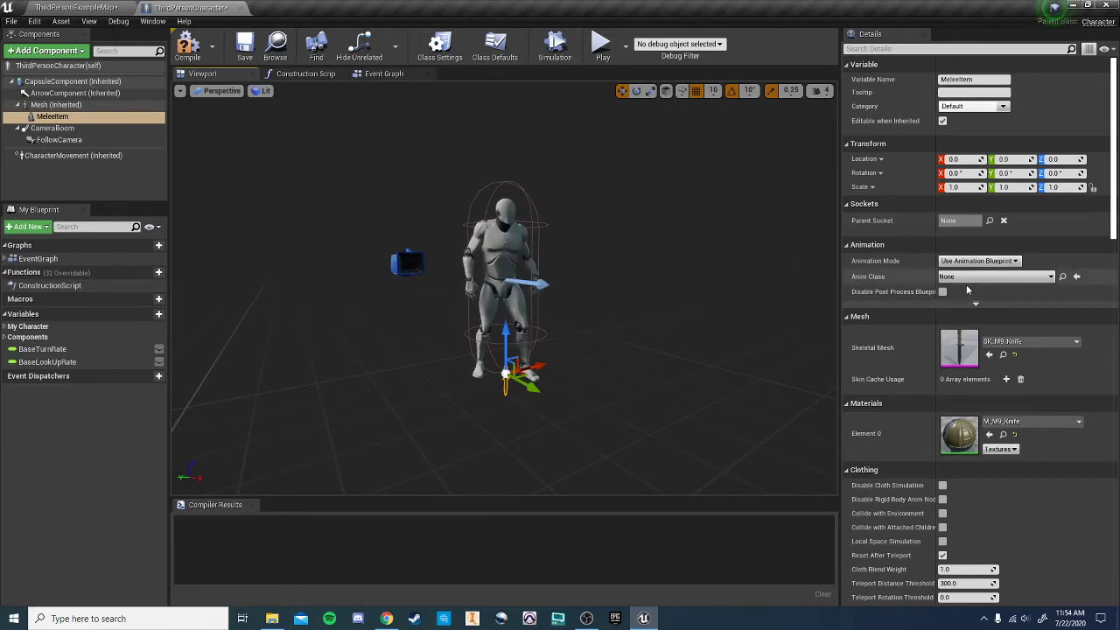
# - Attach the MeleeItem component to the hand_l bone as its parent socket and examine the knife on the character
pyautogui.click(990, 222)
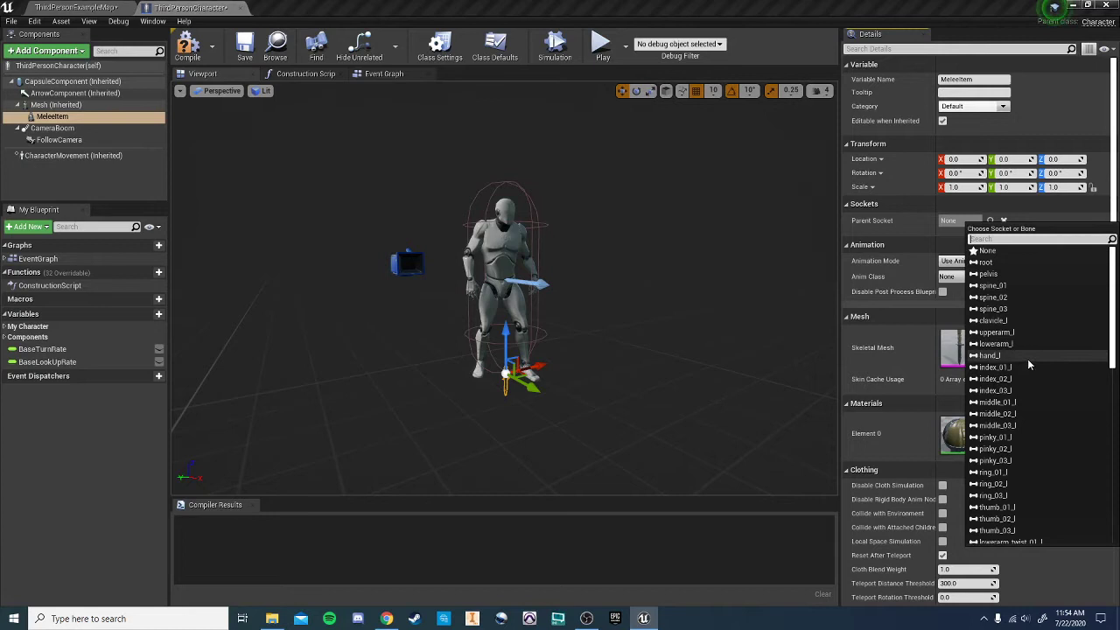
pyautogui.click(992, 356)
pyautogui.moveTo(712, 350); pyautogui.dragTo(787, 357, button='right')
pyautogui.moveTo(617, 210); pyautogui.dragTo(665, 305)
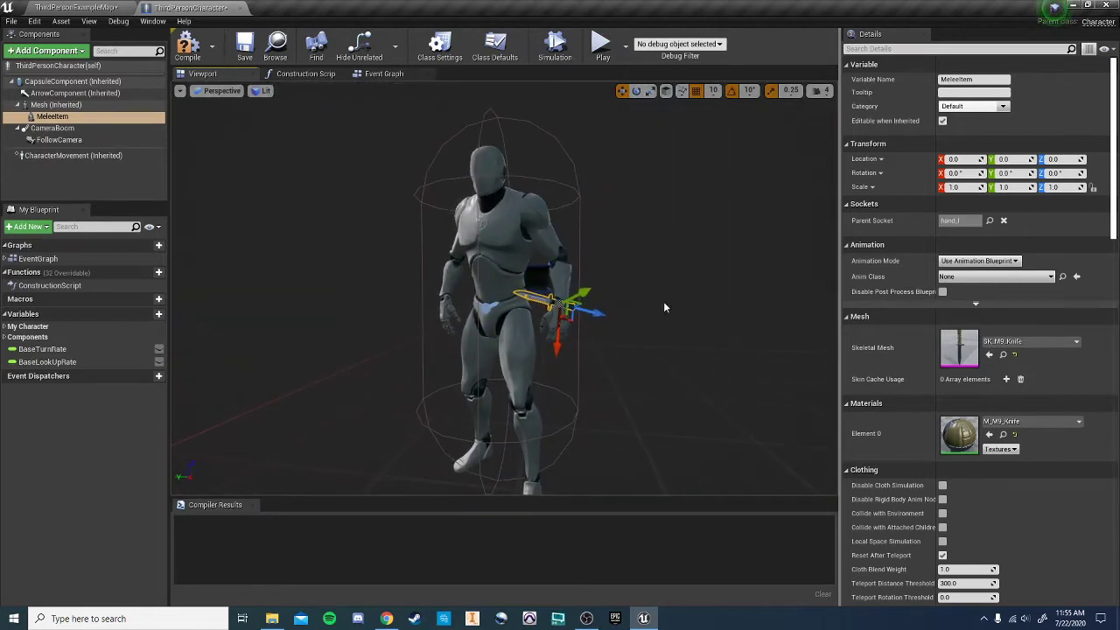
# - Lower the viewport camera speed to 1 and get a close view of the knife at the character's left hand
pyautogui.click(821, 90)
pyautogui.moveTo(846, 121); pyautogui.dragTo(839, 120)
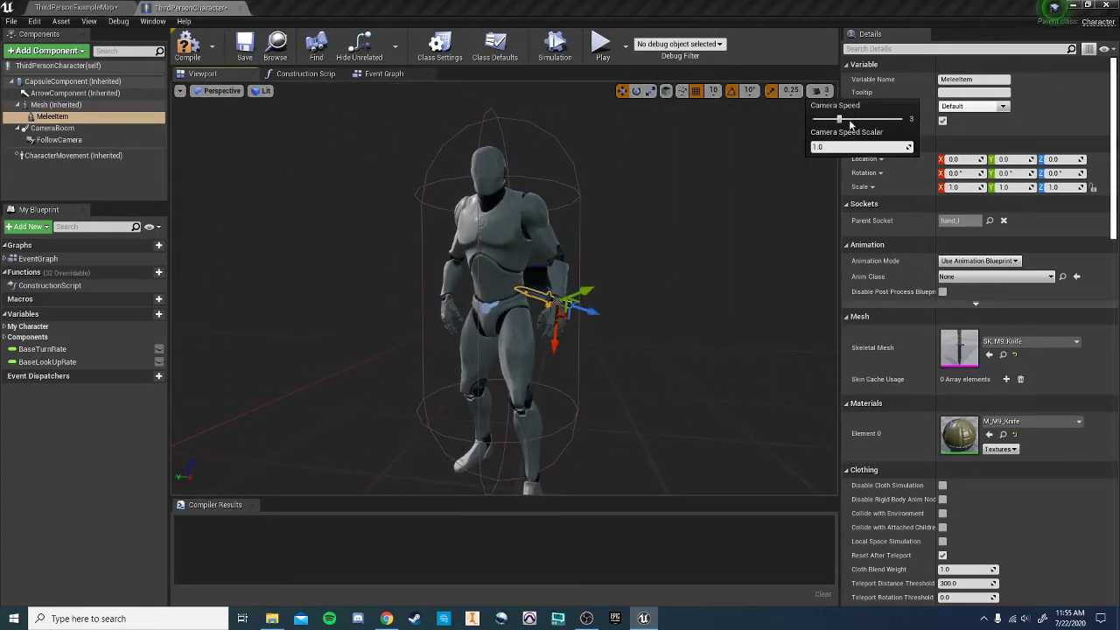
pyautogui.moveTo(736, 205)
pyautogui.mouseDown(button='right')
pyautogui.moveTo(711, 210)
pyautogui.moveTo(740, 218)
pyautogui.moveTo(737, 200)
pyautogui.moveTo(733, 221)
pyautogui.moveTo(754, 254)
pyautogui.moveTo(738, 230)
pyautogui.moveTo(698, 259)
pyautogui.moveTo(696, 238)
pyautogui.moveTo(723, 252)
pyautogui.moveTo(744, 219)
pyautogui.moveTo(733, 211)
pyautogui.mouseUp(button='right')
pyautogui.press('w')
pyautogui.press('w')
pyautogui.press('s')
pyautogui.press('d')
pyautogui.press('w')
pyautogui.press('a')
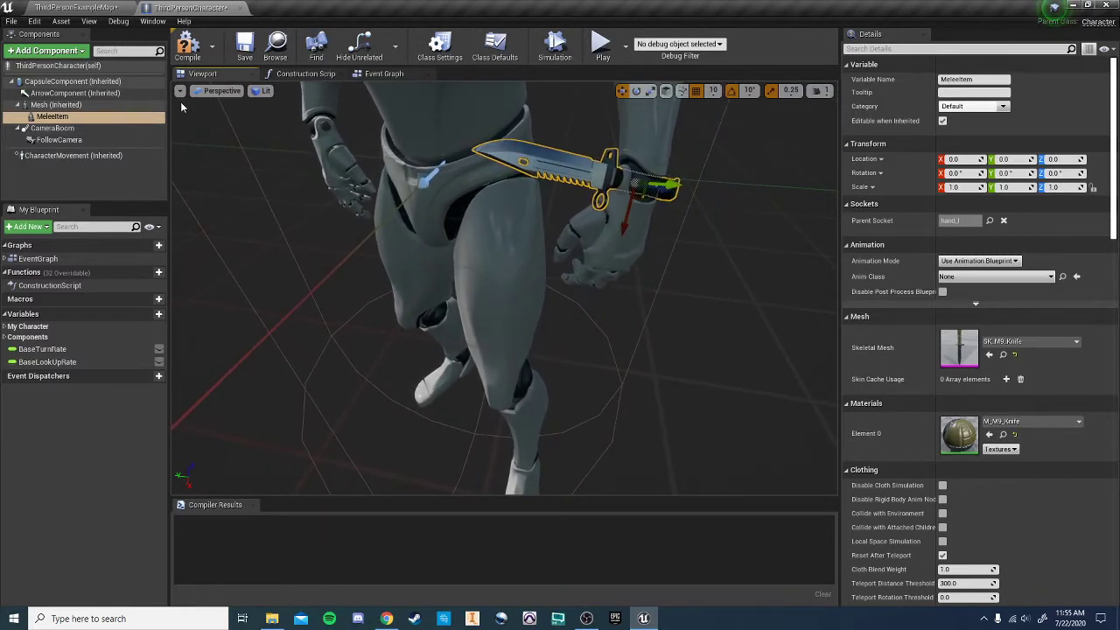
# - Check the viewport's Realtime option and move the knife about 10 units along X from the wrist into the left hand
pyautogui.click(179, 91)
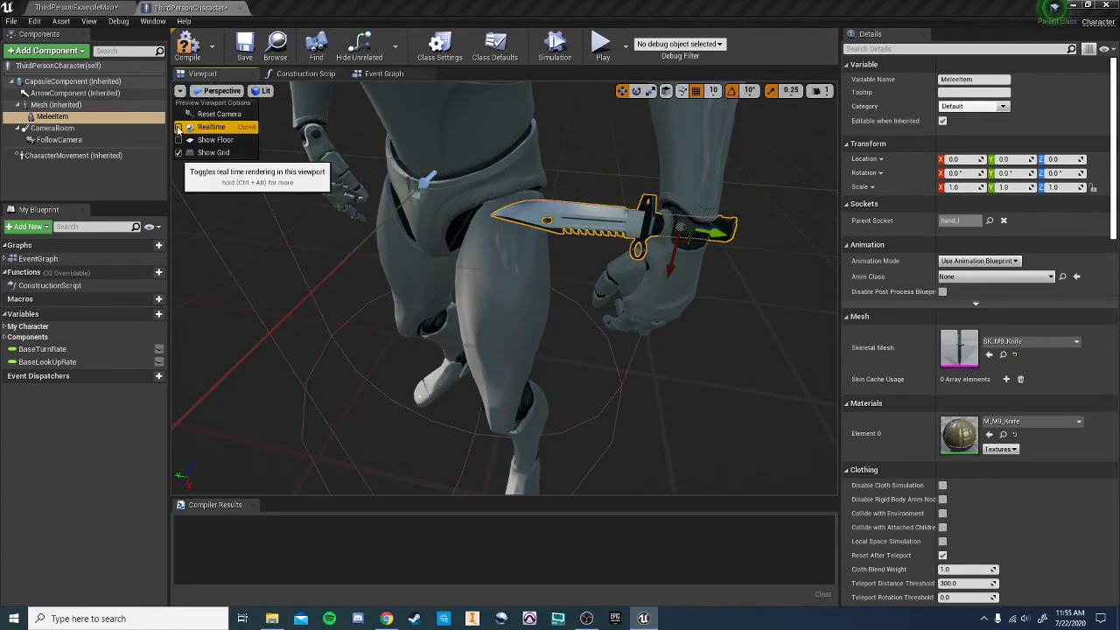
pyautogui.moveTo(420, 289); pyautogui.dragTo(473, 296, button='right')
pyautogui.press('s')
pyautogui.press('w')
pyautogui.press('a')
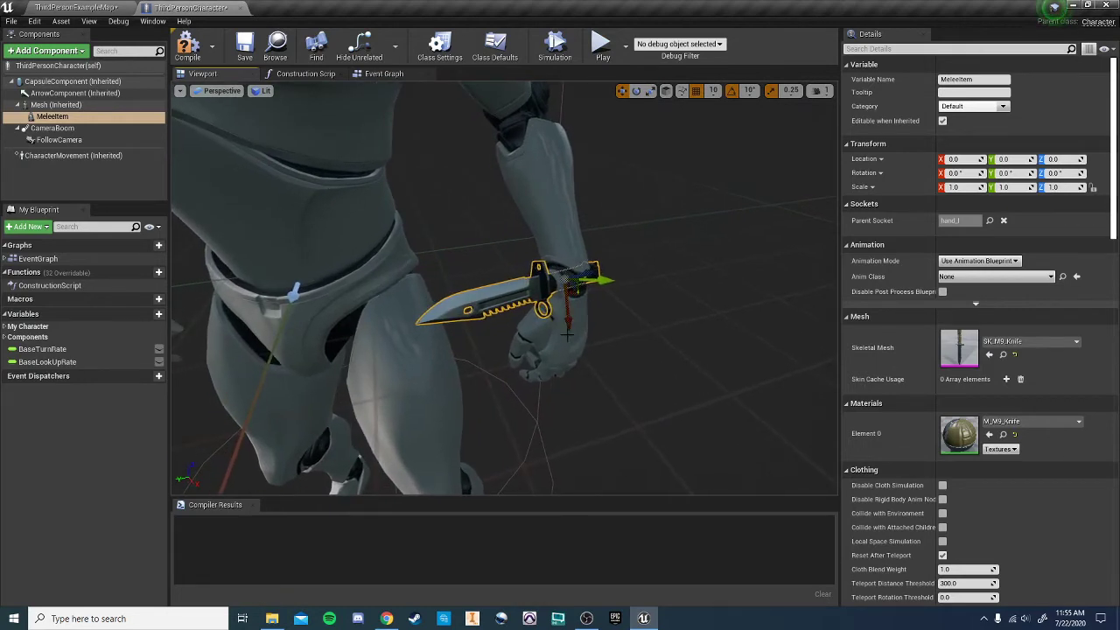
pyautogui.moveTo(605, 416); pyautogui.dragTo(612, 408, button='right')
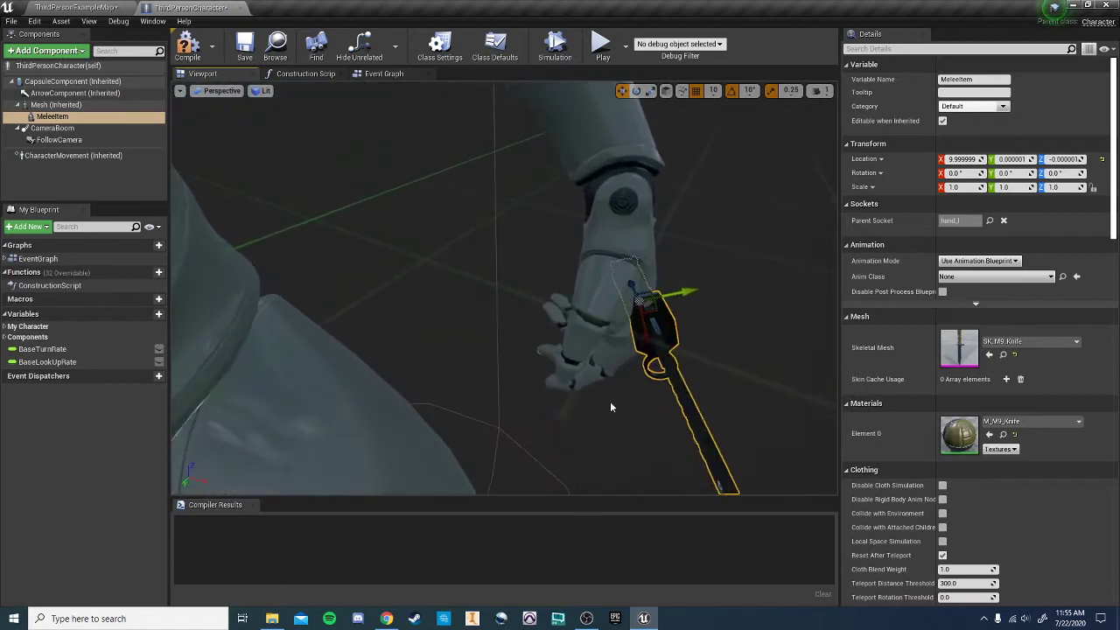
pyautogui.keyDown('alt'); pyautogui.moveTo(610, 407); pyautogui.dragTo(613, 403); pyautogui.keyUp('alt')
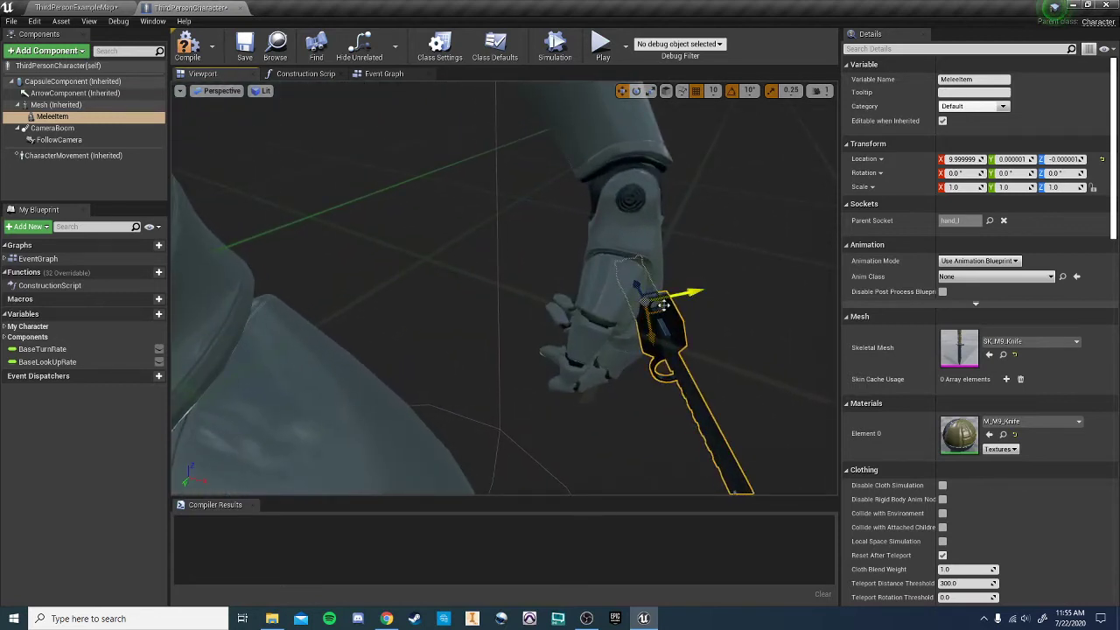
# - Set the position grid snap size to 1 and shift the knife to about -4 on the Y axis
pyautogui.moveTo(691, 290); pyautogui.dragTo(652, 299)
pyautogui.click(714, 91)
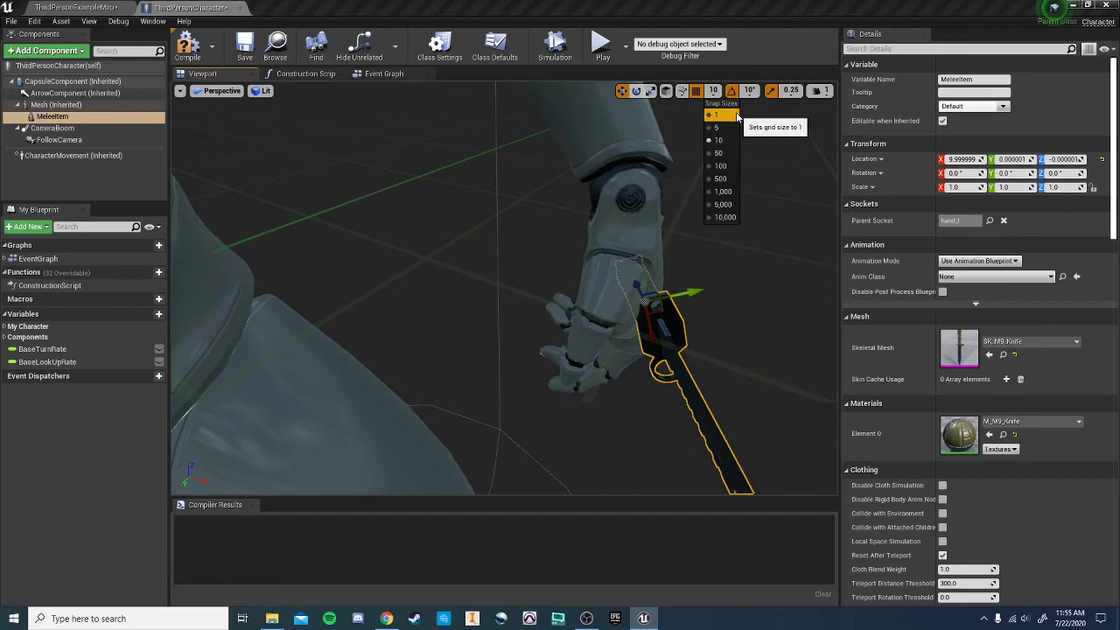
pyautogui.click(737, 115)
pyautogui.moveTo(733, 304)
pyautogui.mouseDown(button='right')
pyautogui.moveTo(700, 298)
pyautogui.moveTo(732, 292)
pyautogui.mouseUp(button='right')
pyautogui.moveTo(725, 237); pyautogui.dragTo(644, 260)
pyautogui.moveTo(713, 282)
pyautogui.mouseDown(button='right')
pyautogui.moveTo(652, 278)
pyautogui.moveTo(714, 283)
pyautogui.mouseUp(button='right')
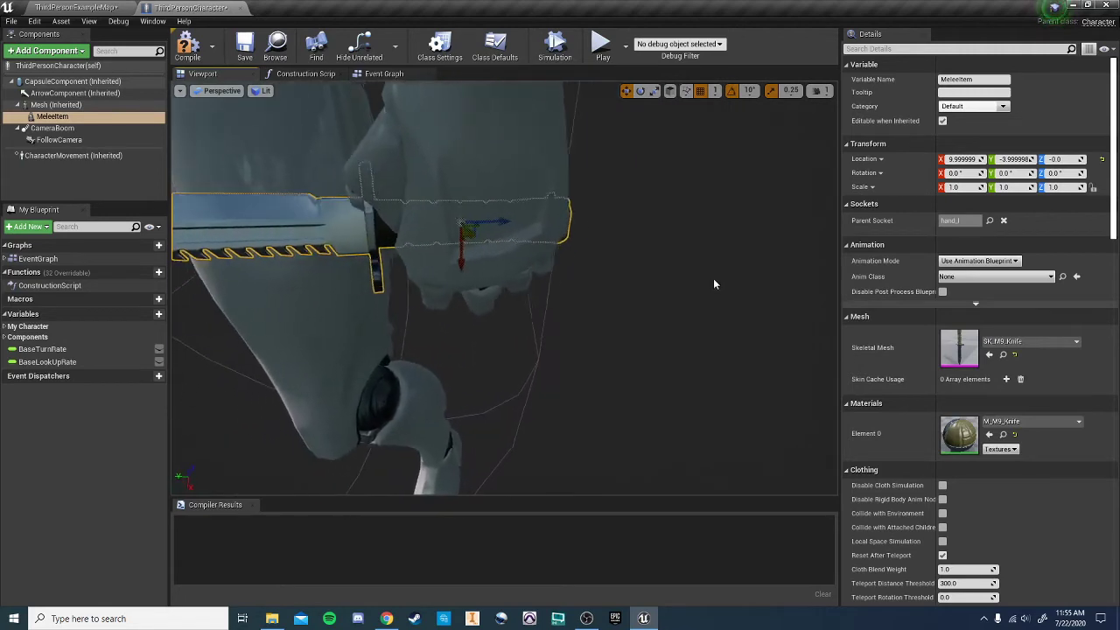
# - Fit the knife handle into the palm by moving it to about -2 on Z and about 12 on X
pyautogui.moveTo(522, 223)
pyautogui.mouseDown()
pyautogui.moveTo(442, 230)
pyautogui.moveTo(512, 228)
pyautogui.mouseUp()
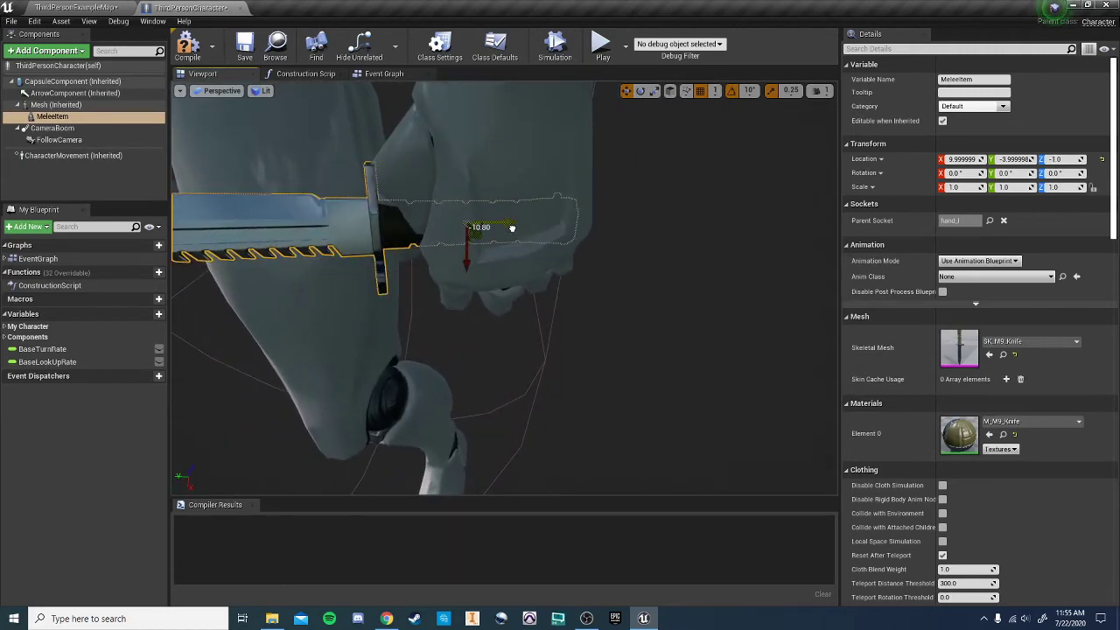
pyautogui.moveTo(547, 258); pyautogui.dragTo(525, 271, button='right')
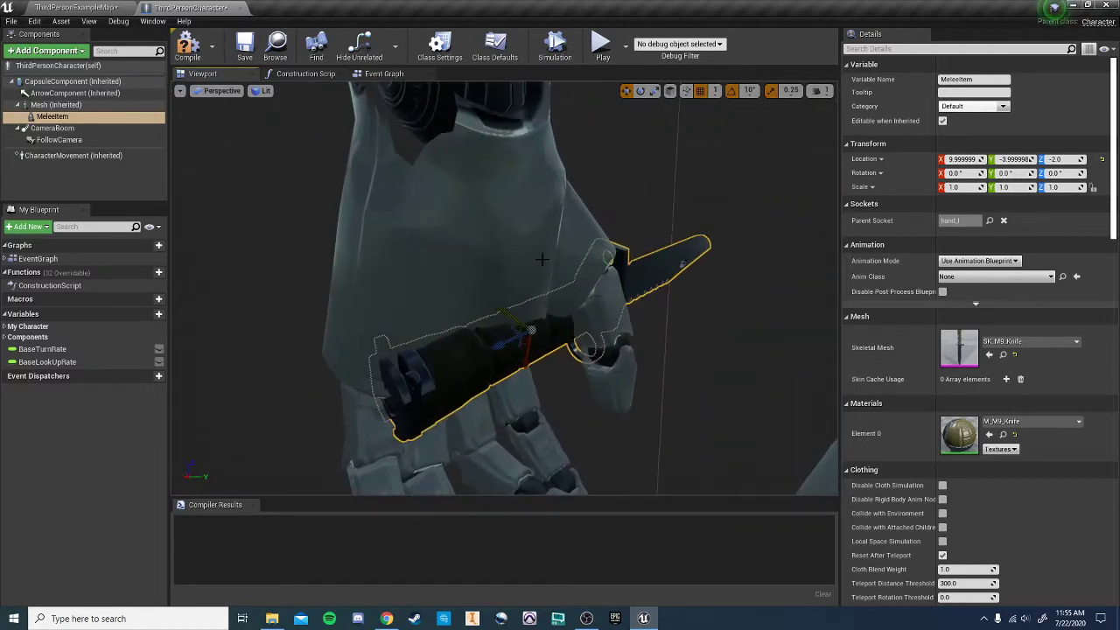
pyautogui.moveTo(526, 354); pyautogui.dragTo(528, 374)
pyautogui.moveTo(528, 377); pyautogui.dragTo(447, 245, button='right')
pyautogui.moveTo(598, 294); pyautogui.dragTo(624, 313, button='right')
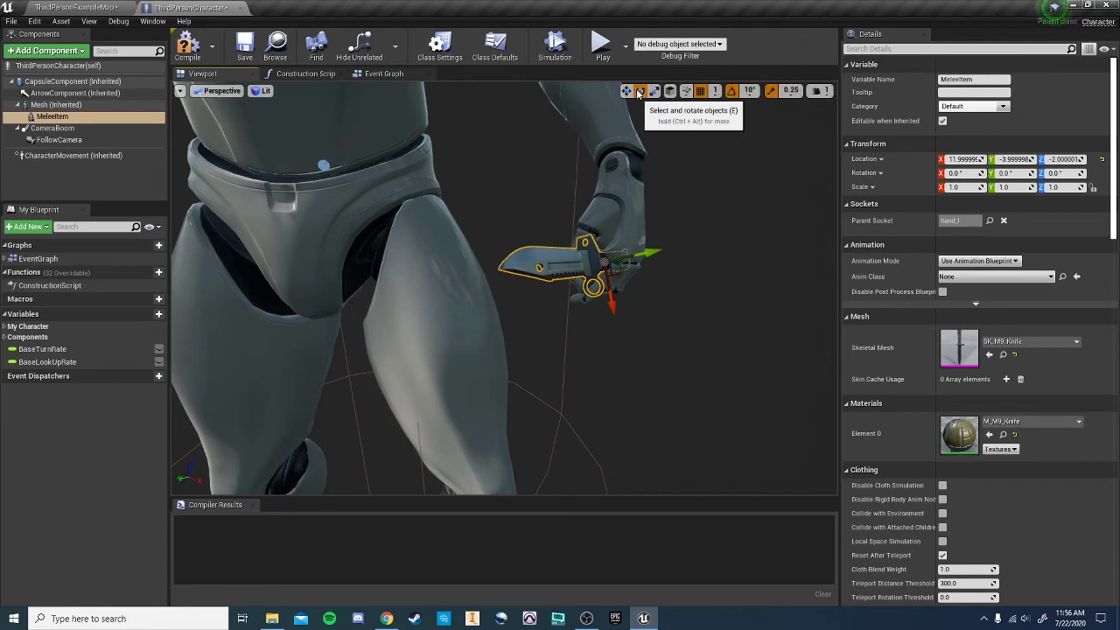
# - Rotate the knife to about -10° around its Z axis, and compile and save the character blueprint
pyautogui.moveTo(670, 280); pyautogui.dragTo(667, 276, button='right')
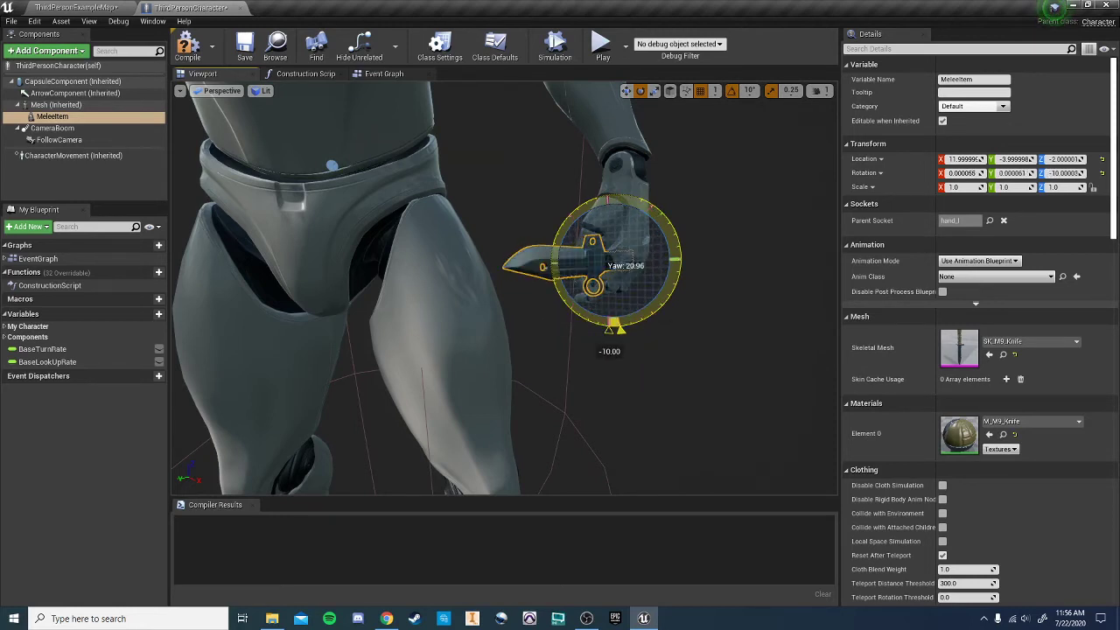
pyautogui.moveTo(755, 333); pyautogui.dragTo(697, 350, button='right')
pyautogui.click(188, 46)
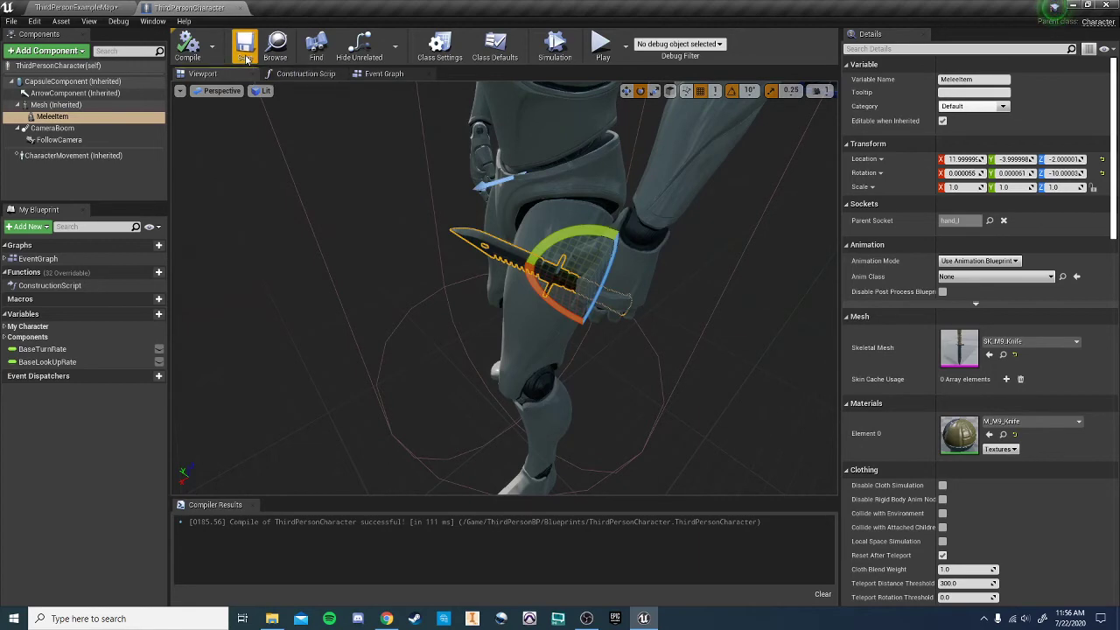
# - Play the ThirdPersonExampleMap level and run the character around to check how the knife sits in the hand
pyautogui.click(50, 6)
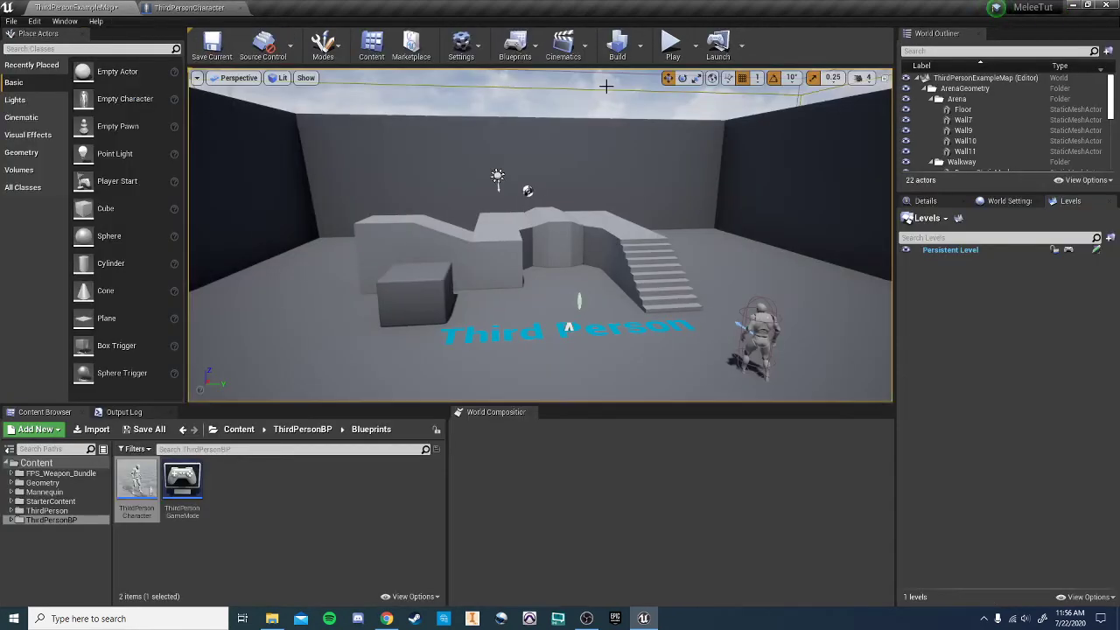
pyautogui.click(671, 49)
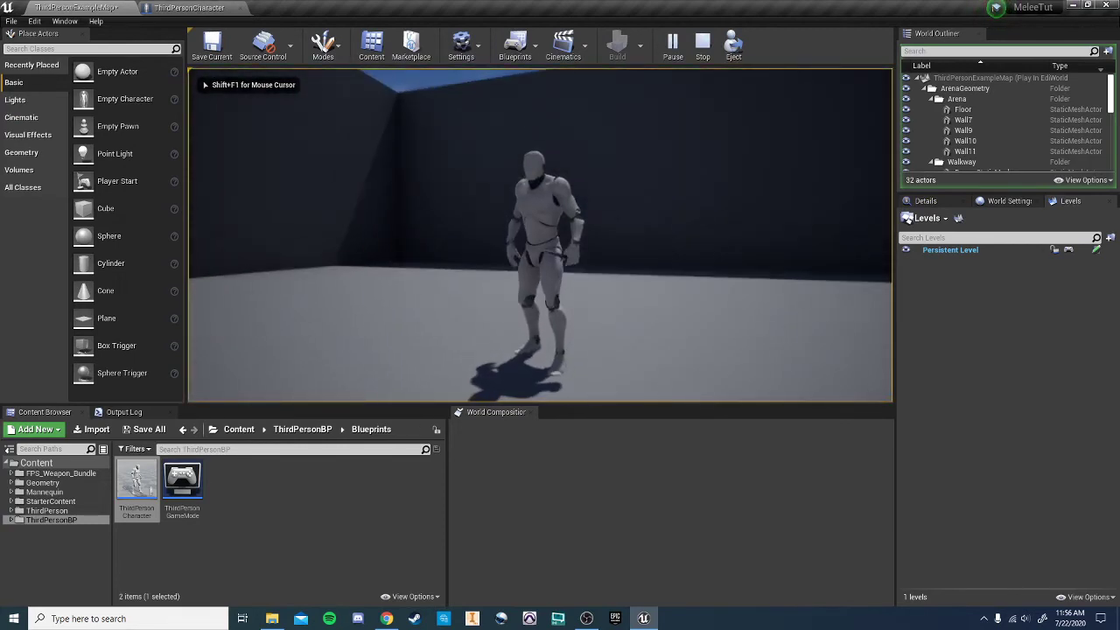
pyautogui.press('a')
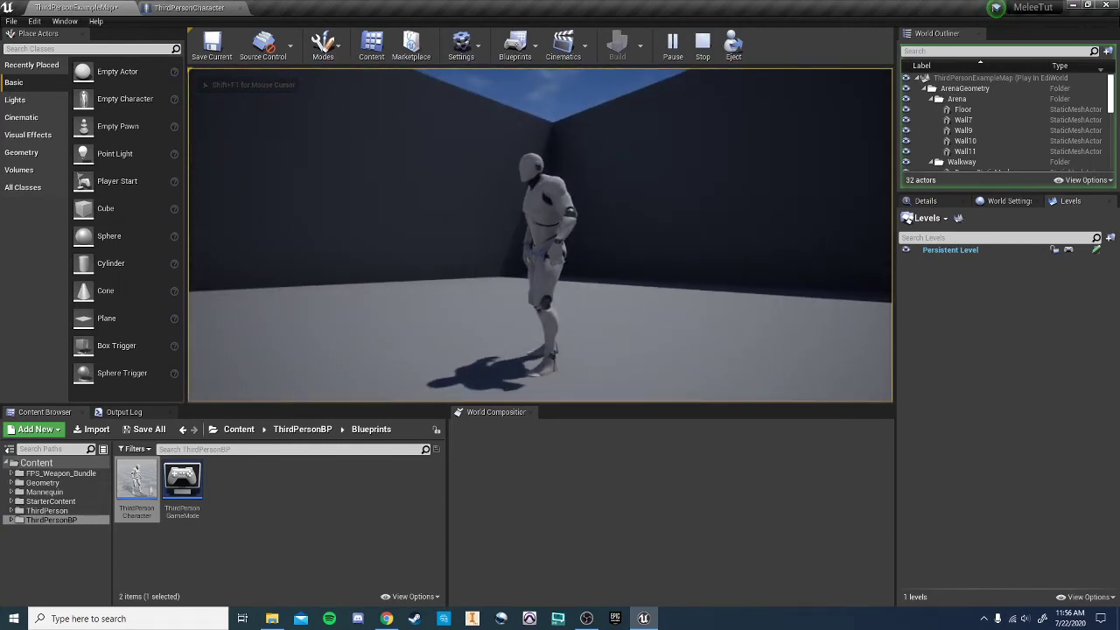
pyautogui.press('s')
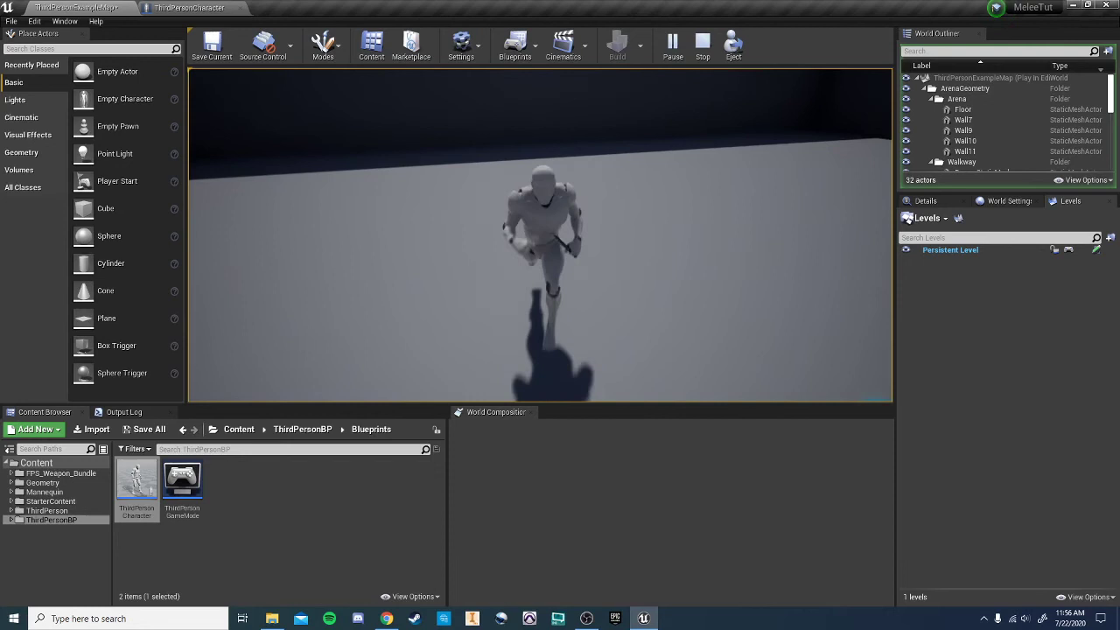
pyautogui.press('a')
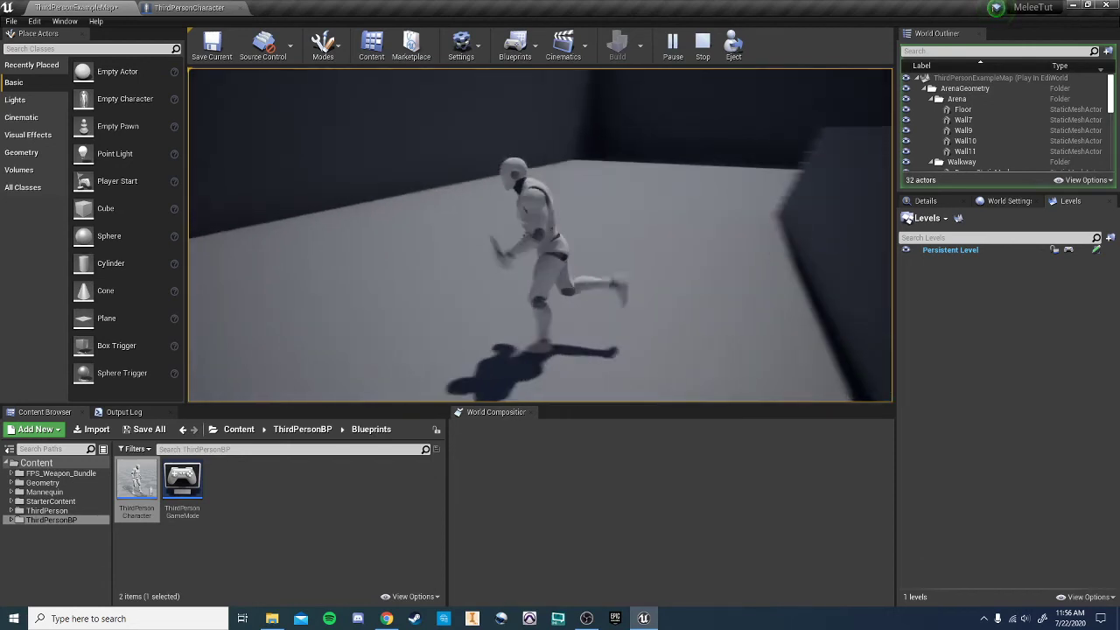
pyautogui.press('d')
pyautogui.press('w')
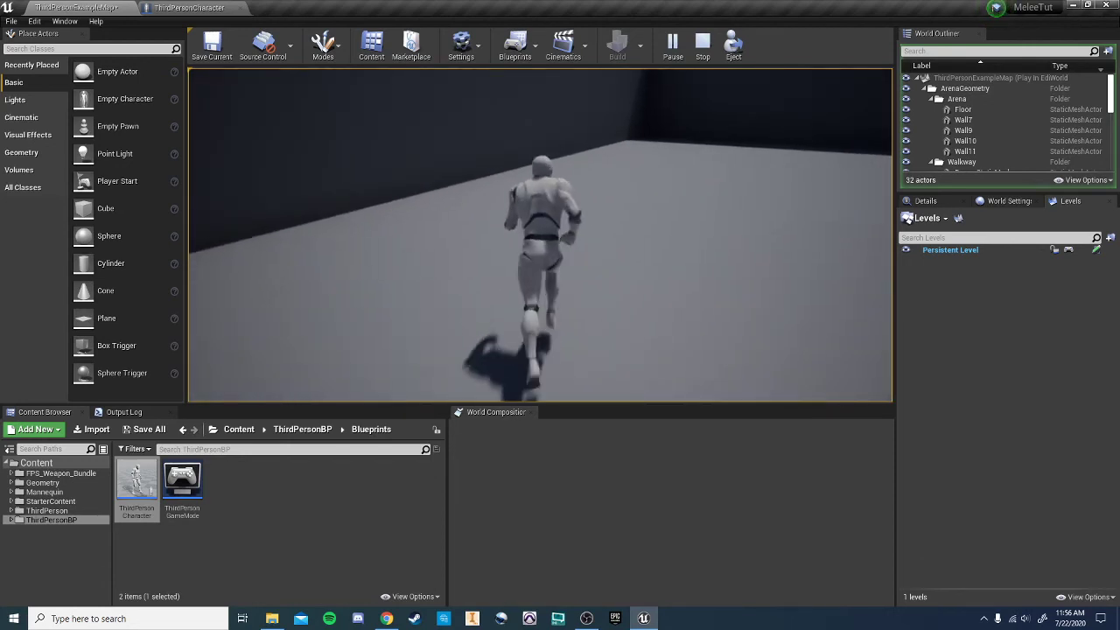
pyautogui.press('w')
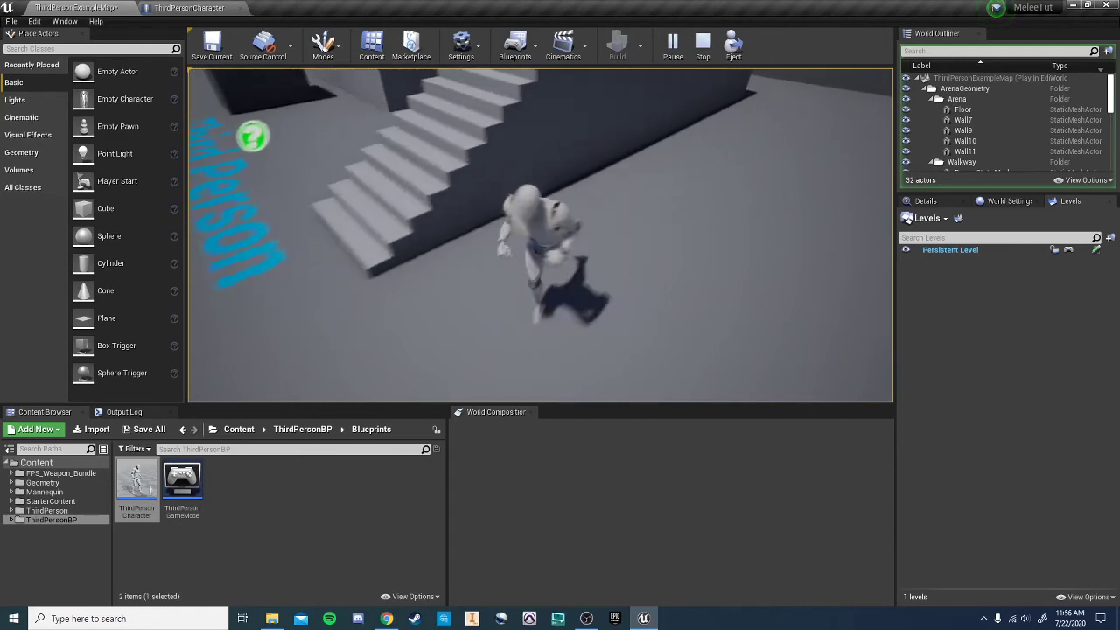
pyautogui.press('a')
pyautogui.press('w')
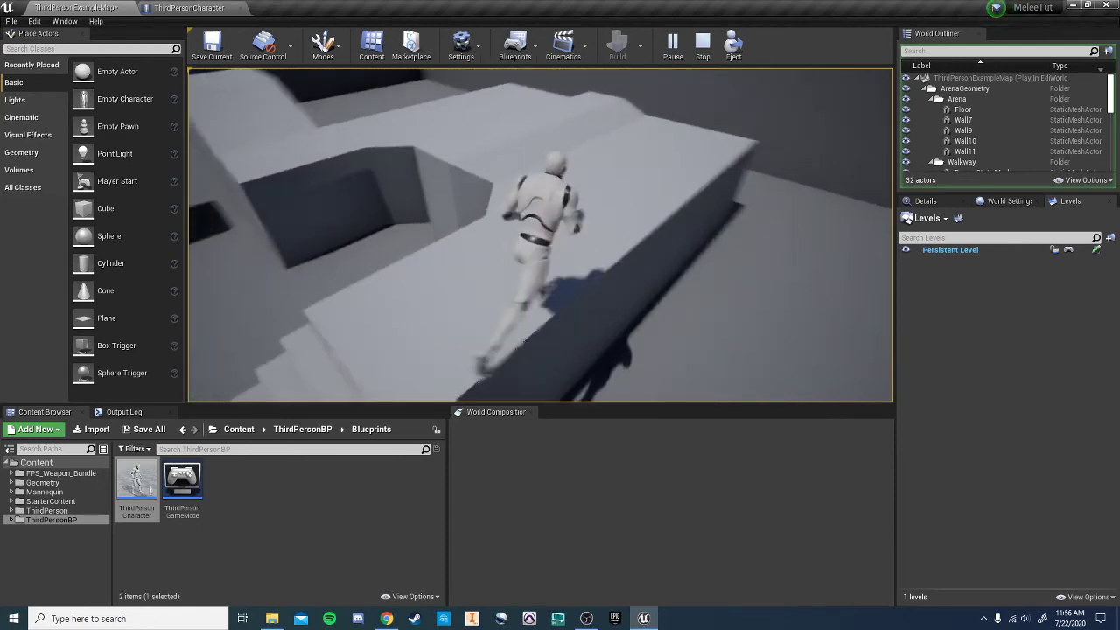
pyautogui.press('w')
pyautogui.press('a')
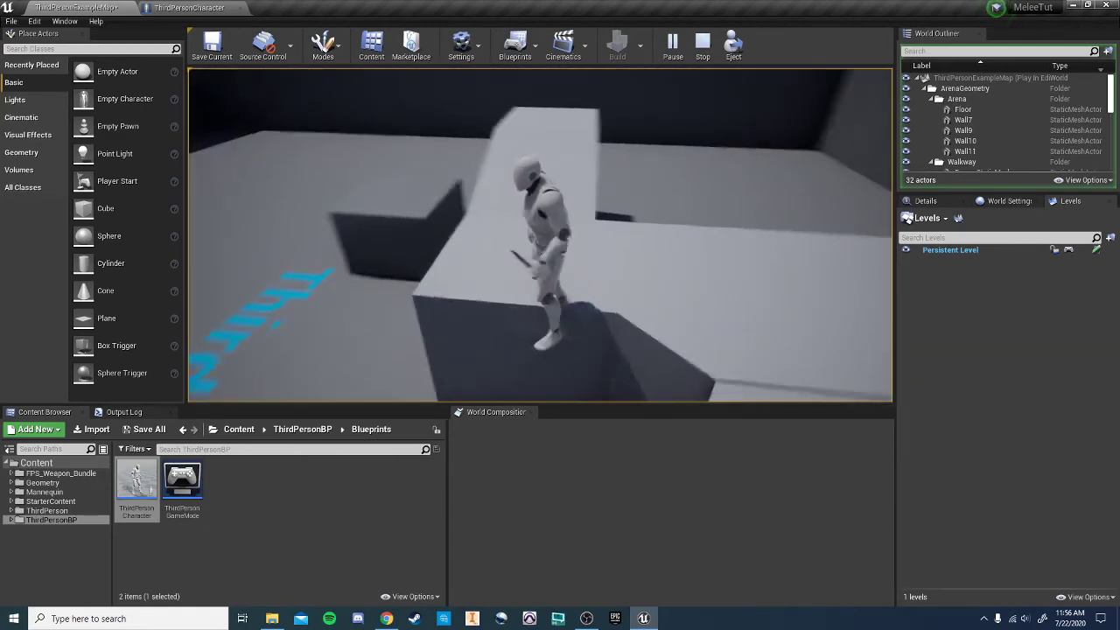
pyautogui.press('d')
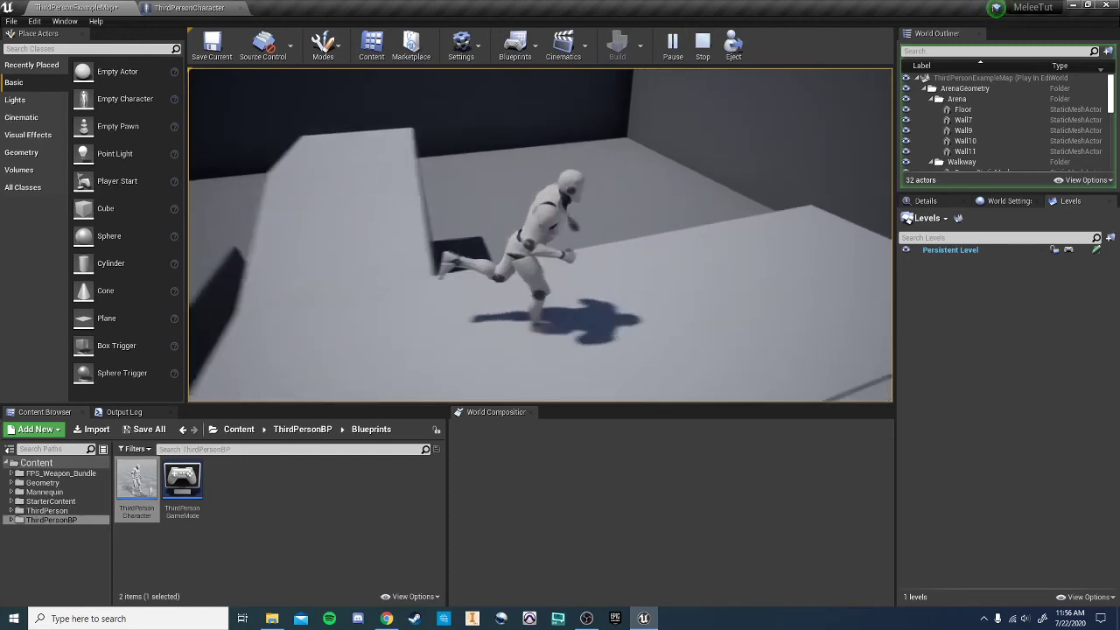
pyautogui.press('s')
pyautogui.press('a')
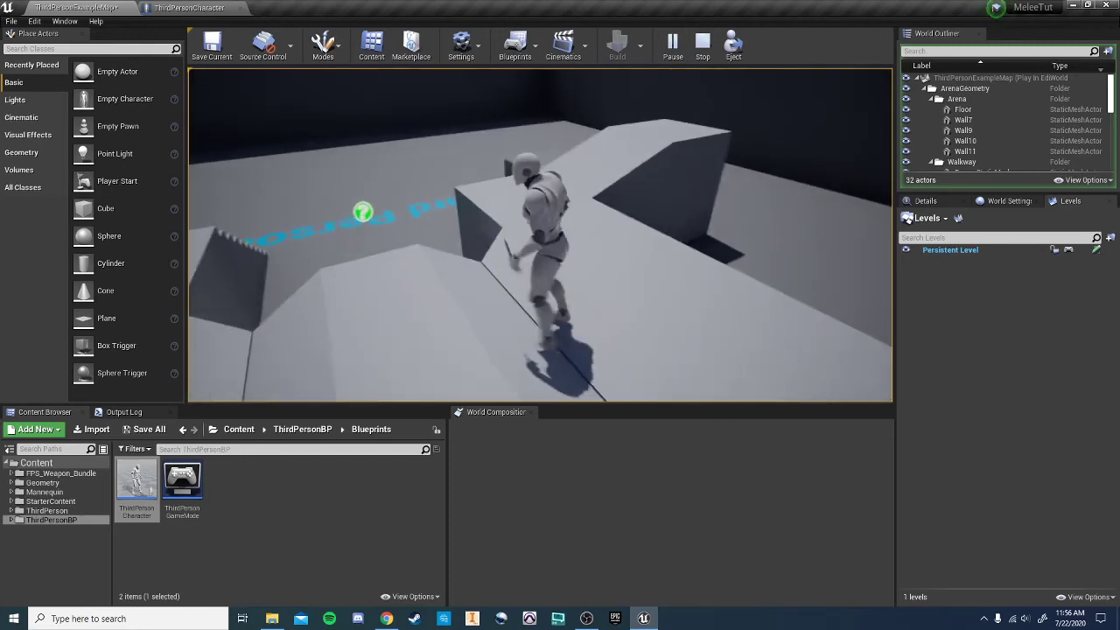
pyautogui.press('w')
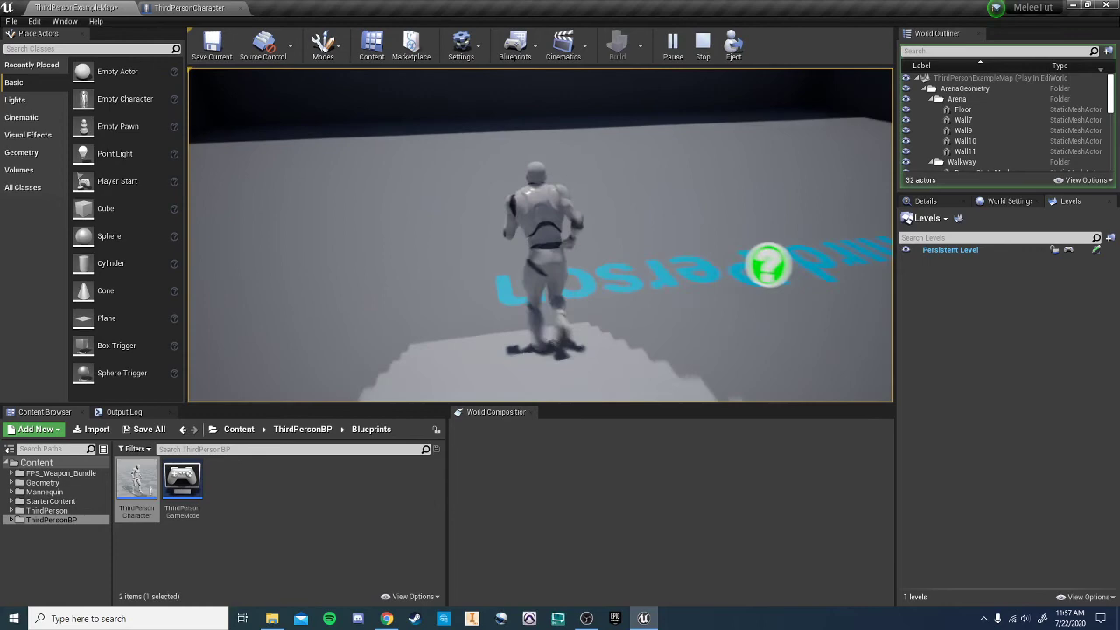
pyautogui.press('a')
pyautogui.press('w')
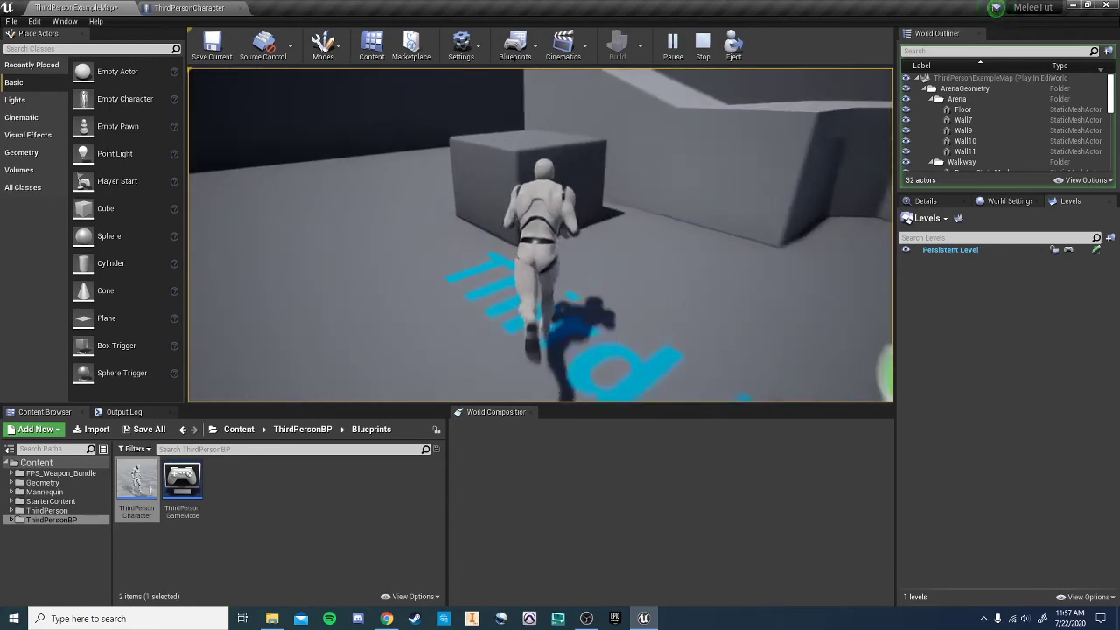